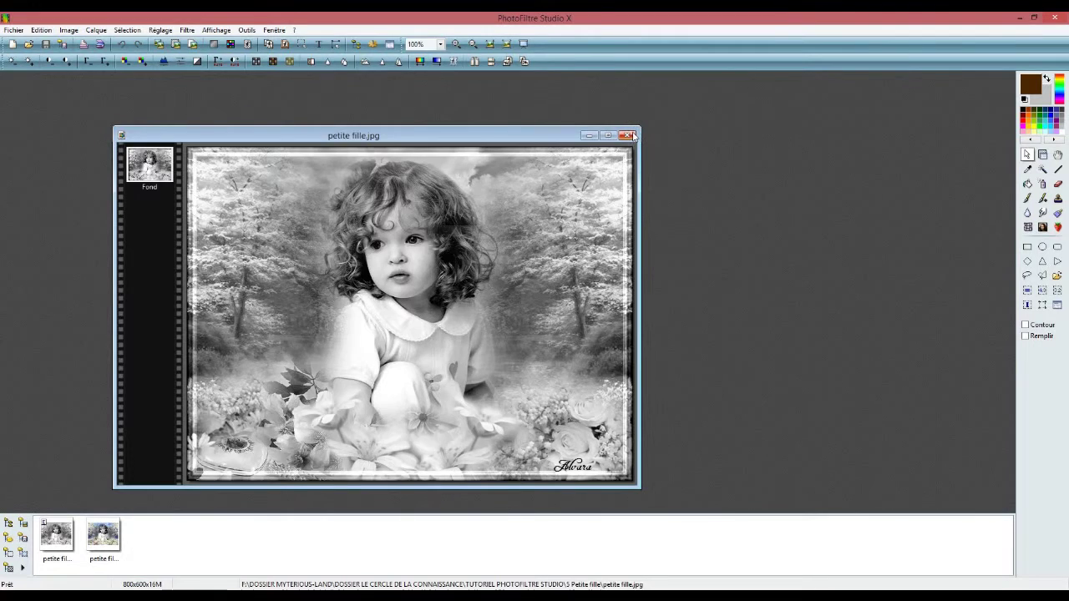
# Create a new blank image 800 pixels wide and 600 pixels high with a white background
pyautogui.click(15, 31)
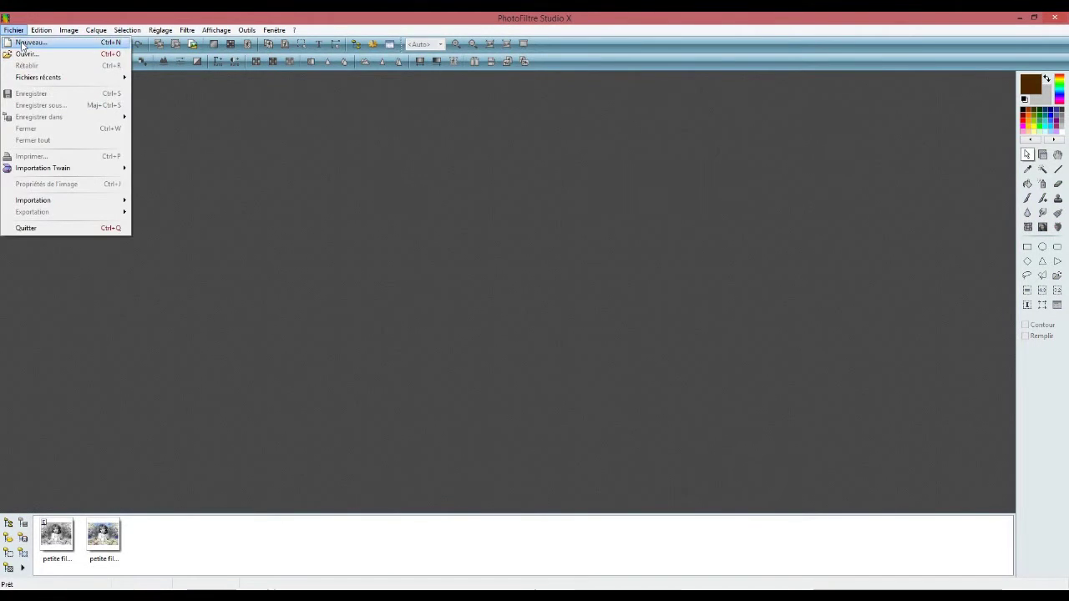
pyautogui.click(25, 42)
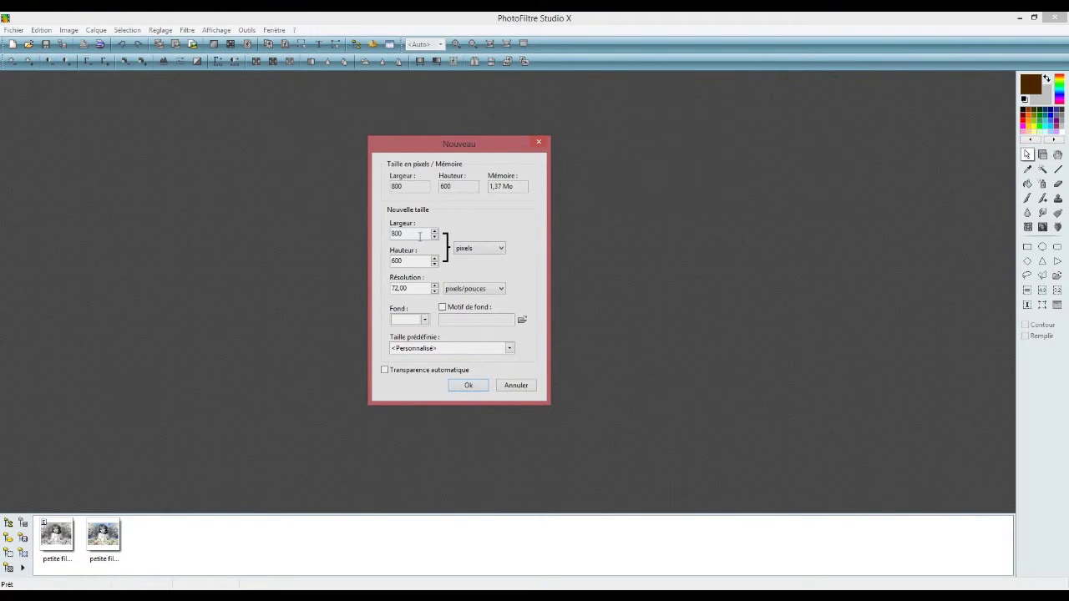
pyautogui.doubleClick(413, 263)
pyautogui.click(469, 386)
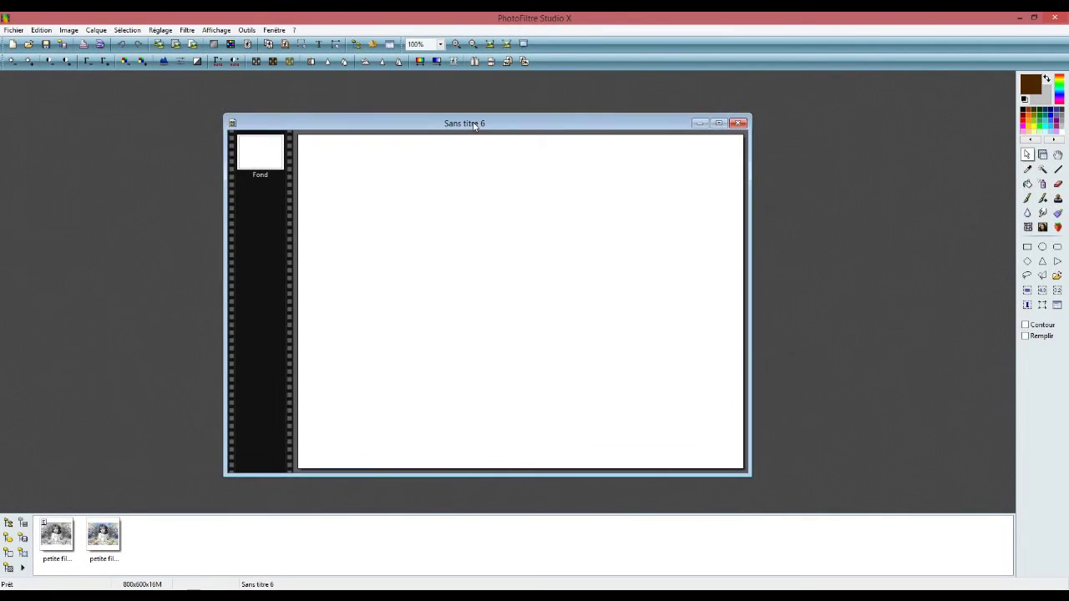
# Open the recent file fond.jpg to load its folder into the image explorer and close the file again
pyautogui.click(20, 33)
pyautogui.moveTo(41, 78)
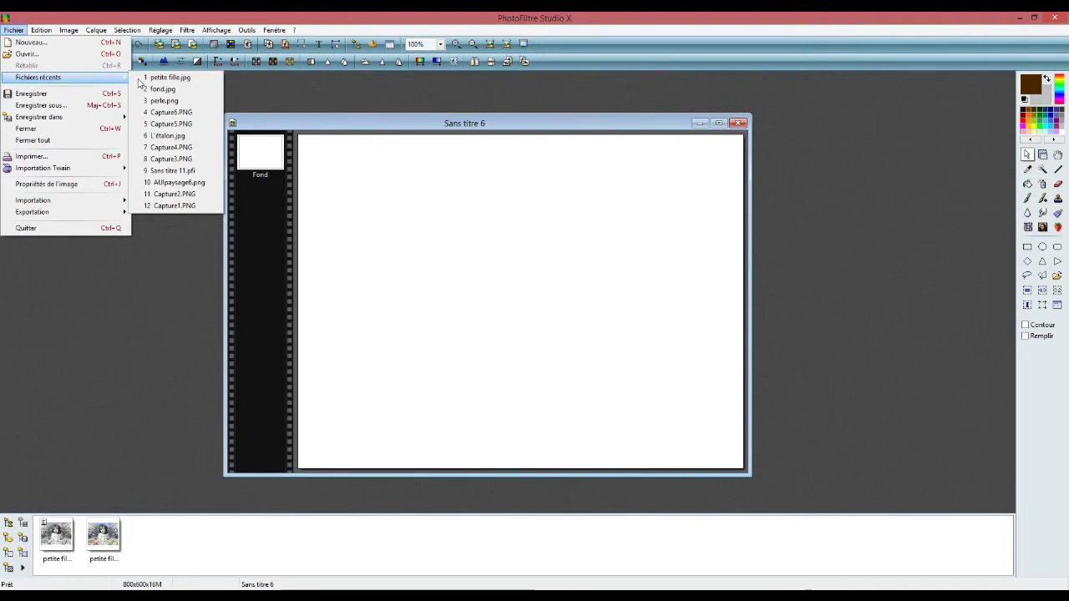
pyautogui.click(188, 88)
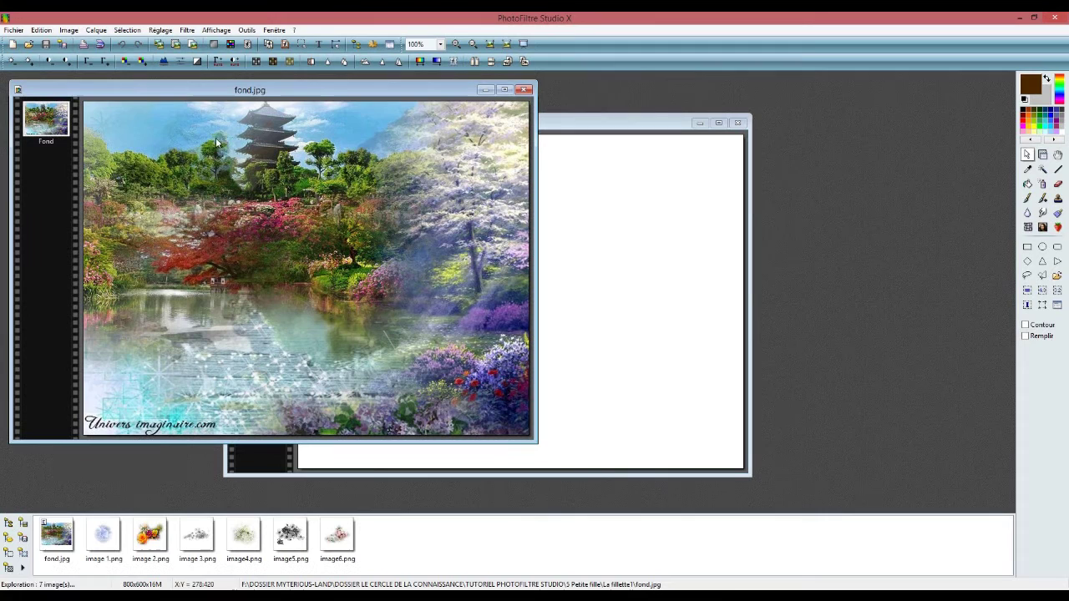
pyautogui.click(524, 89)
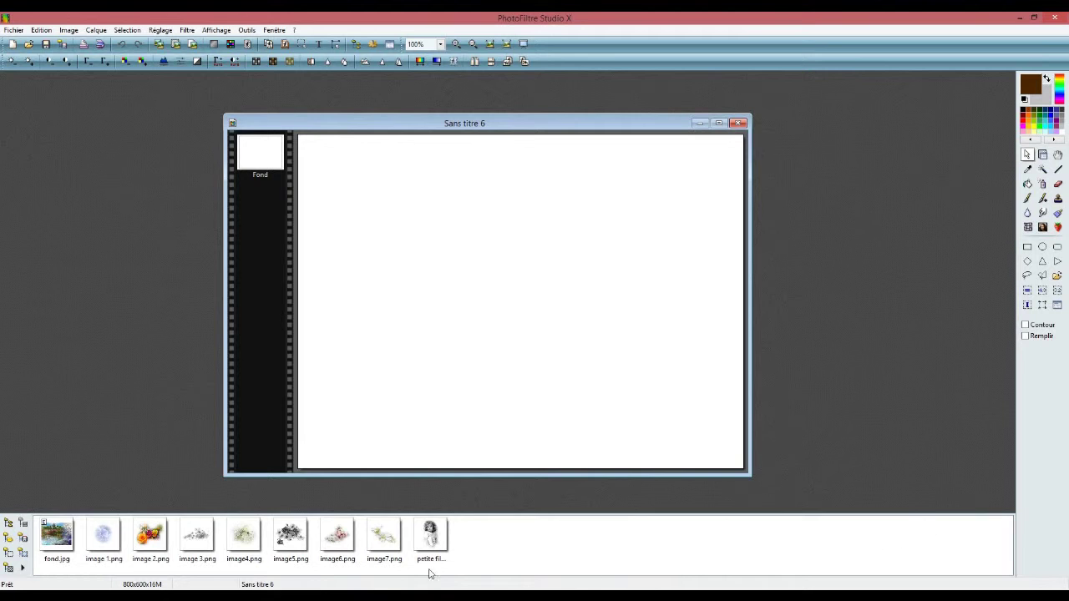
# Add fond.jpg from the image explorer to the blank image as a new layer
pyautogui.moveTo(68, 544); pyautogui.dragTo(530, 284)
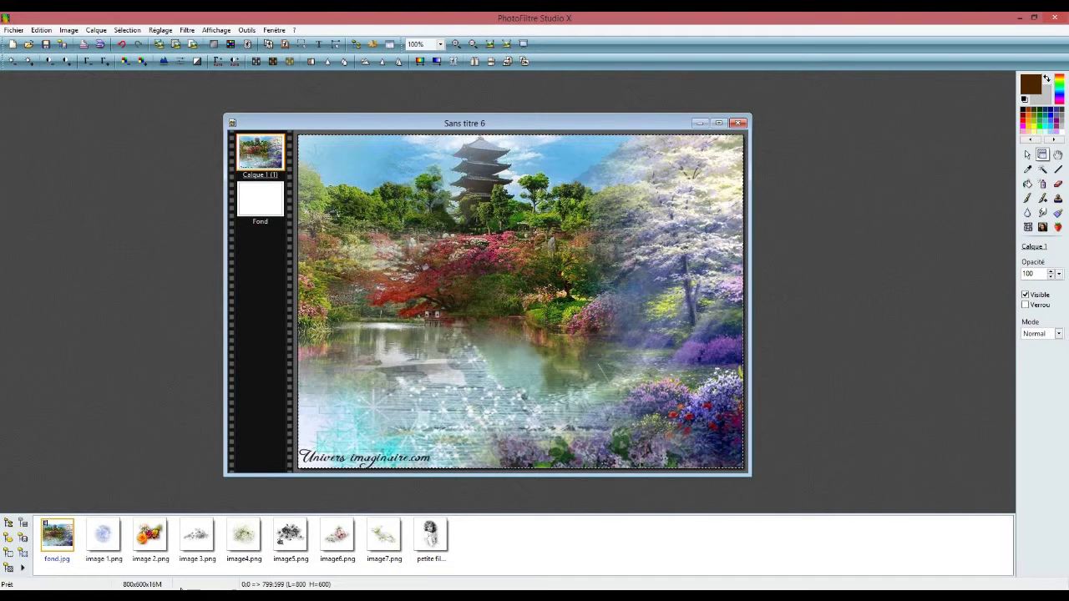
pyautogui.click(98, 33)
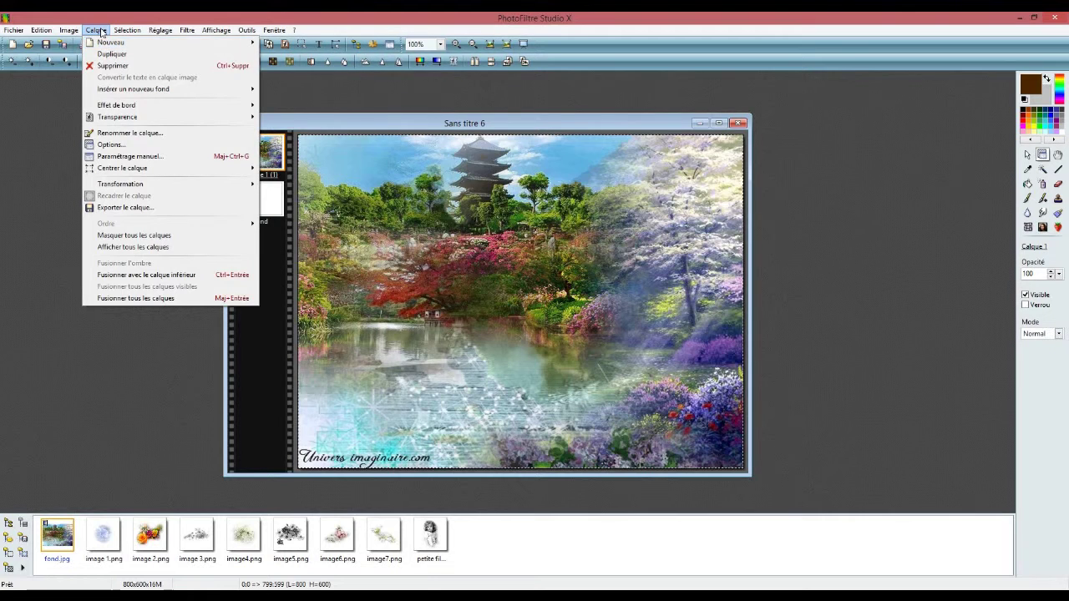
pyautogui.click(103, 32)
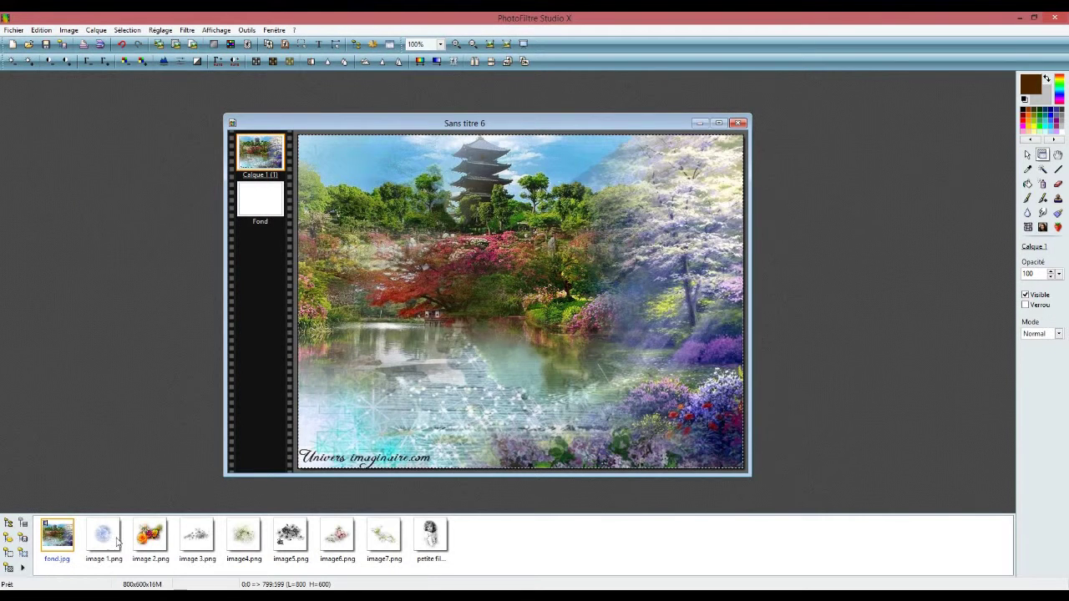
# Apply the Filters Unlimited 2.0 filter Tile & Mirror, Seamless Blend (horizontal), to the landscape layer
pyautogui.click(186, 31)
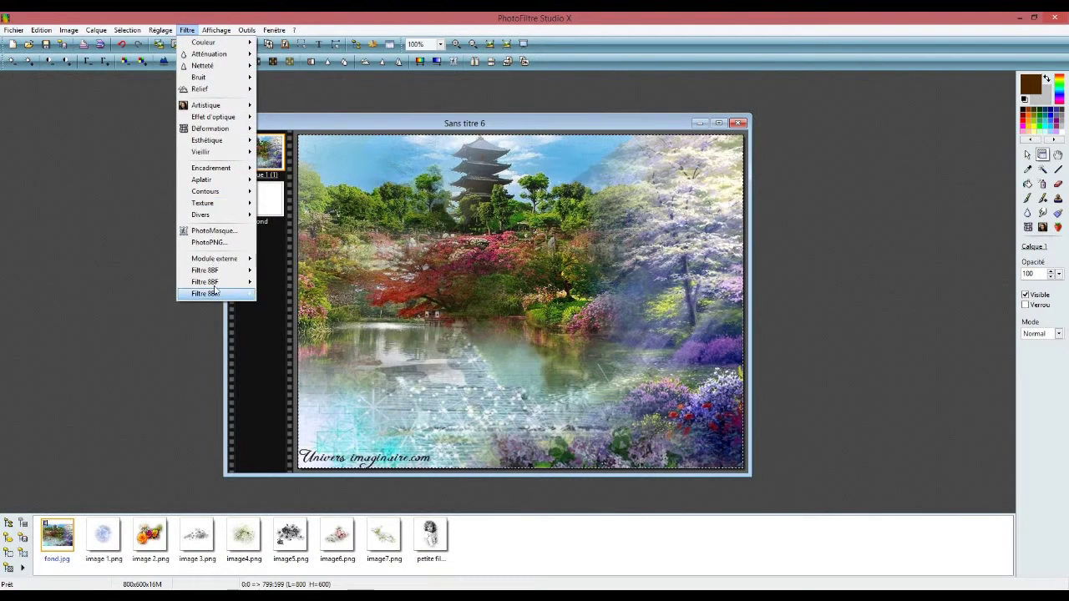
pyautogui.moveTo(213, 271)
pyautogui.moveTo(327, 209)
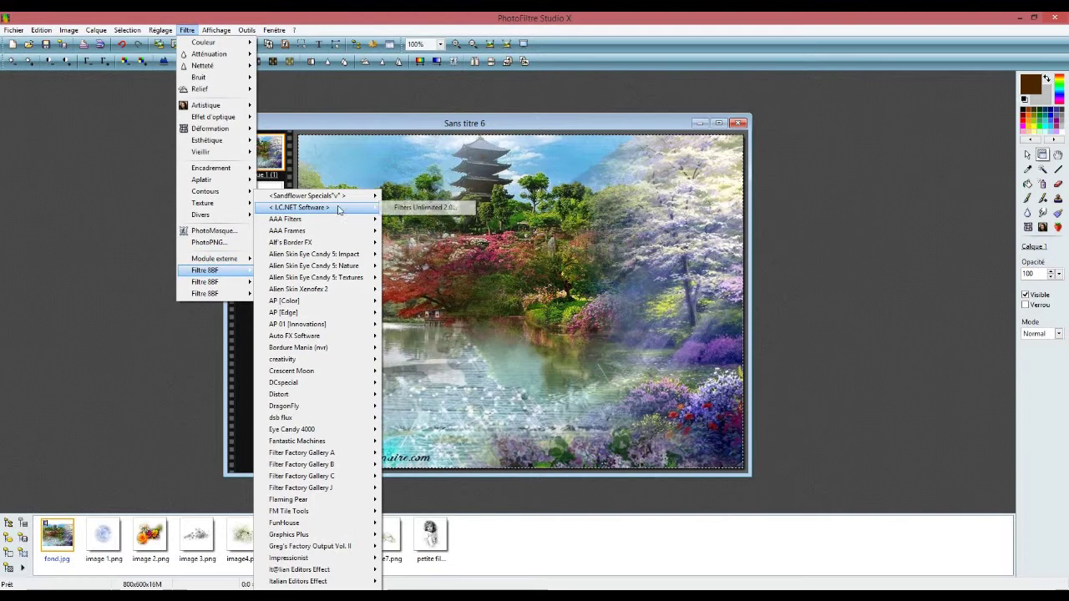
pyautogui.click(425, 207)
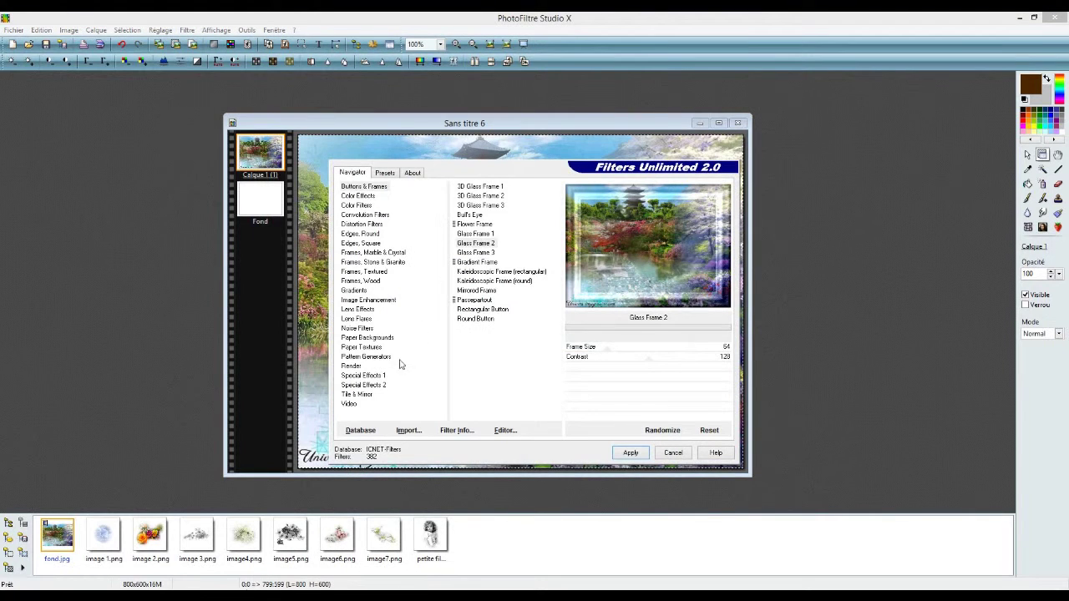
pyautogui.click(358, 394)
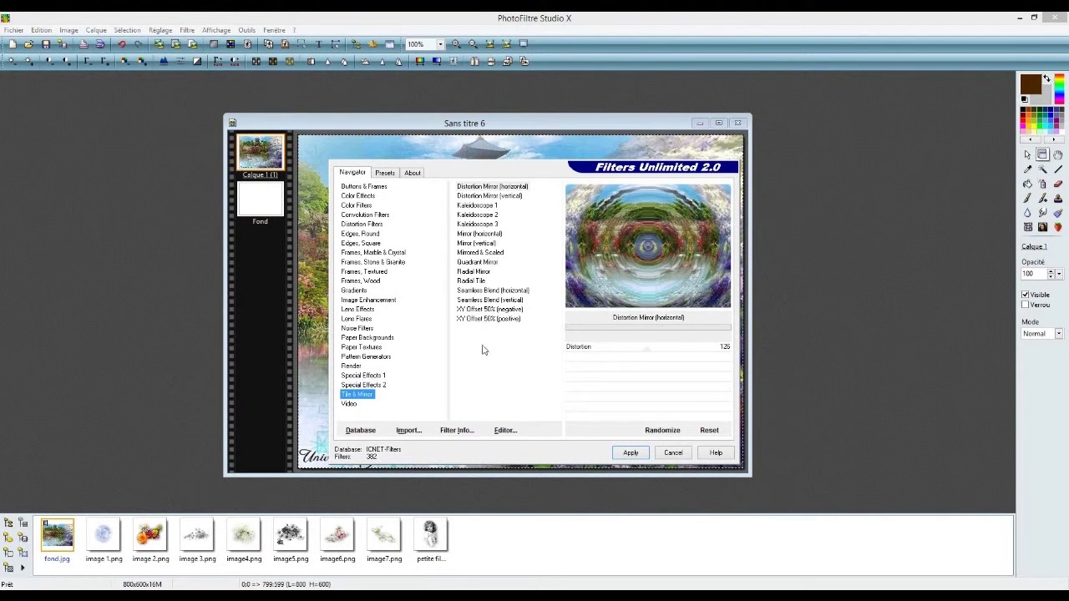
pyautogui.click(467, 293)
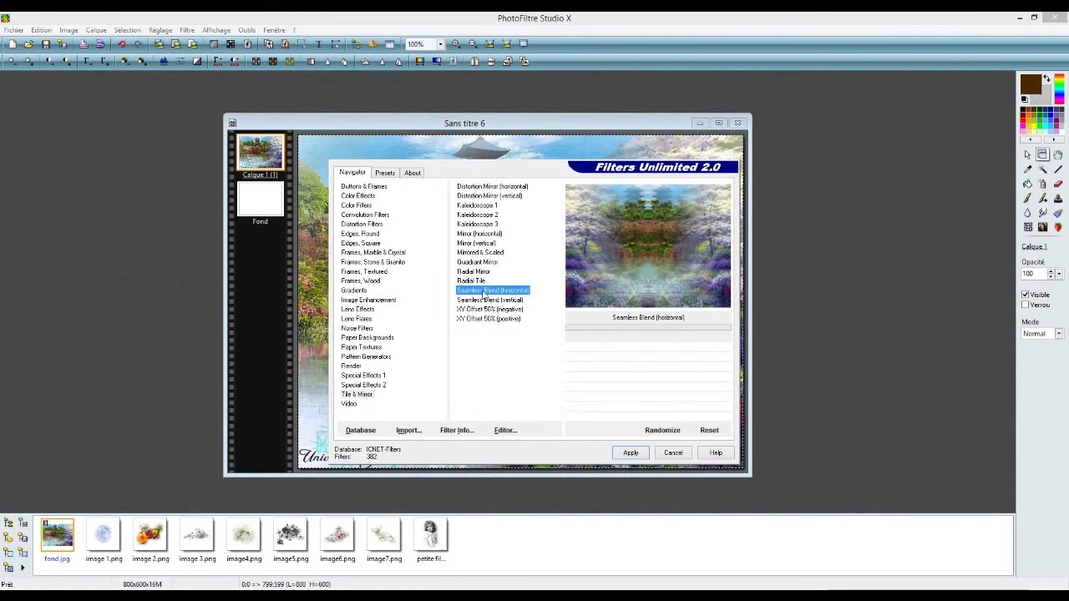
pyautogui.click(630, 454)
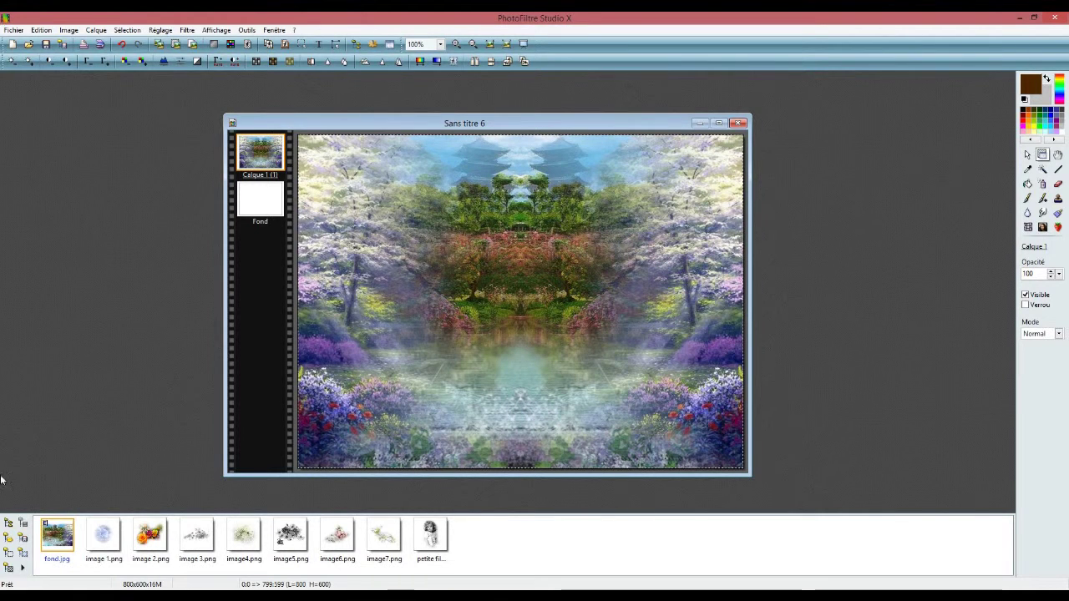
# Add image 1.png as a new layer and accept its manual settings with automatic centring and a size of 800 x 517 pixels
pyautogui.click(114, 543)
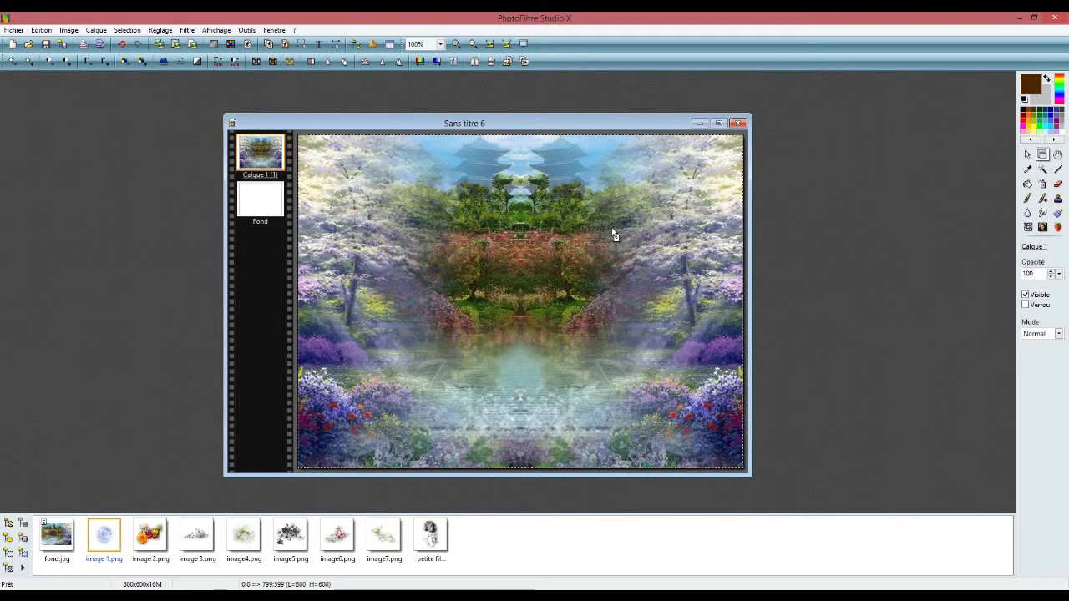
pyautogui.moveTo(613, 234); pyautogui.dragTo(612, 234)
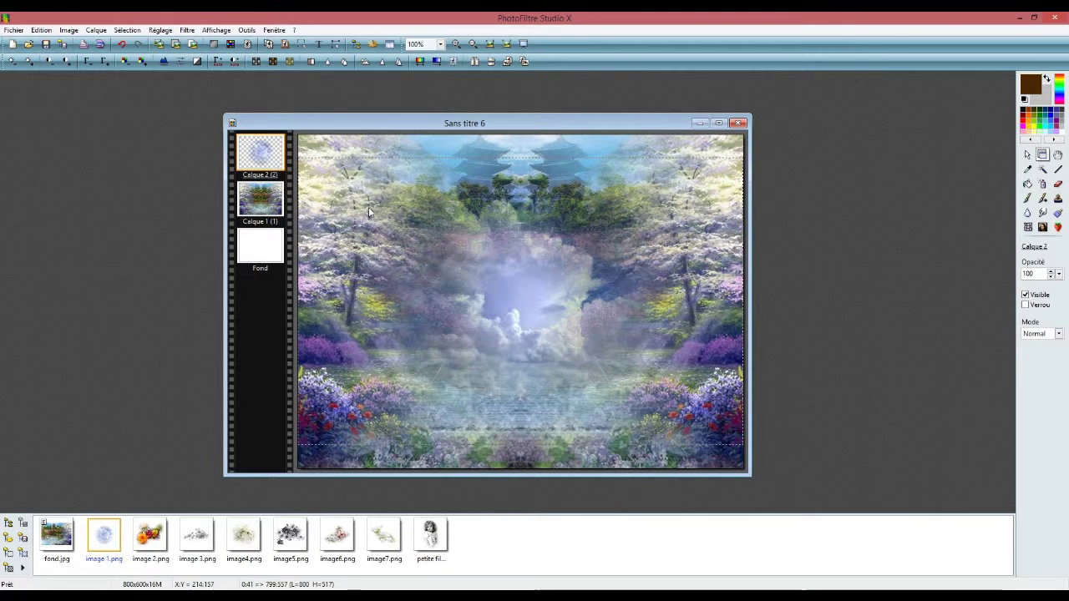
pyautogui.rightClick(260, 147)
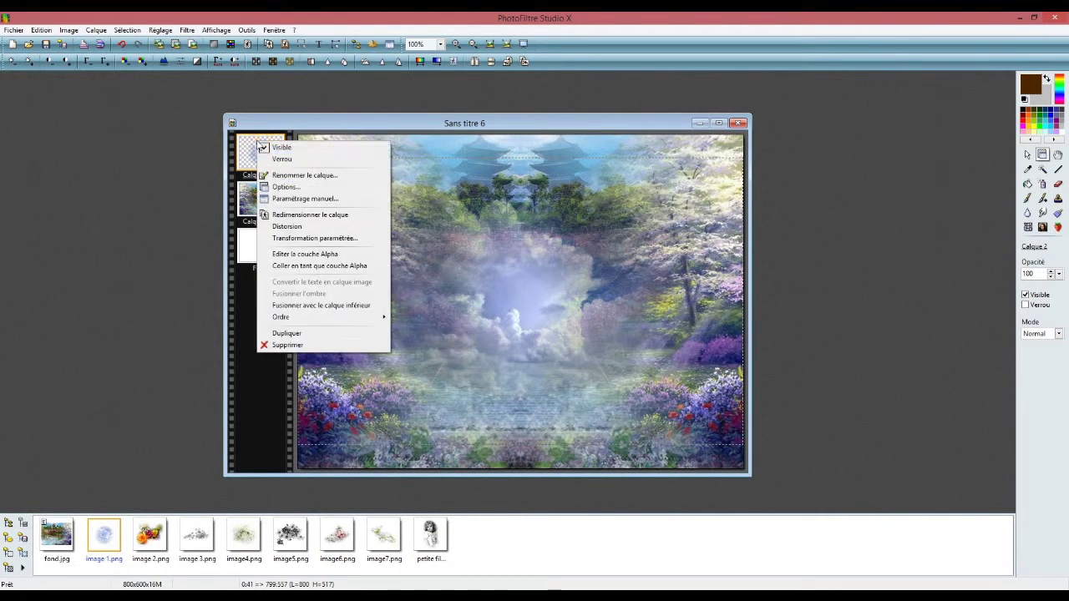
pyautogui.click(299, 198)
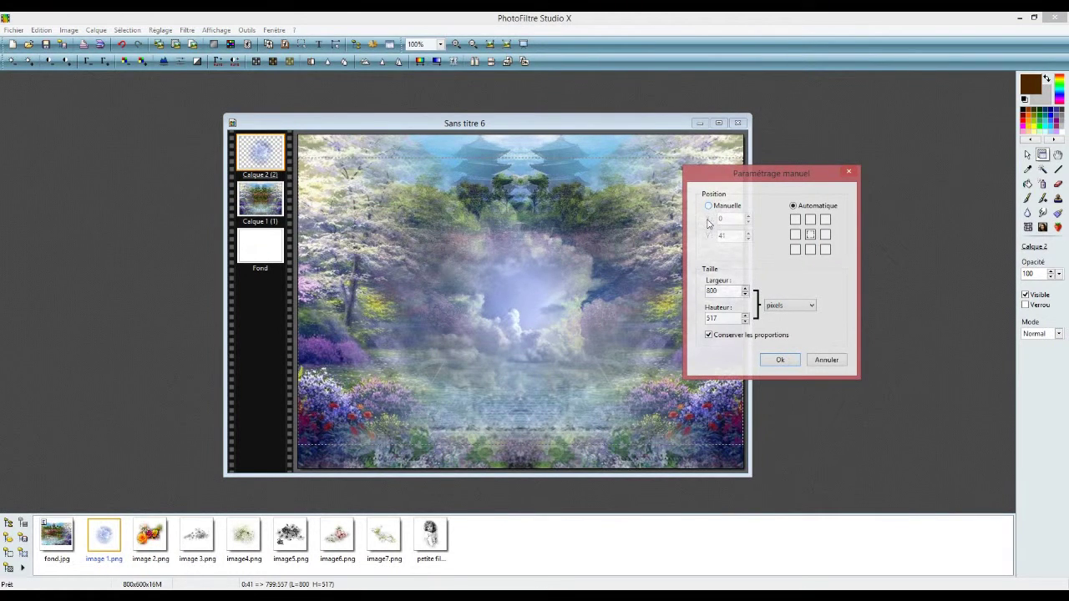
pyautogui.click(781, 360)
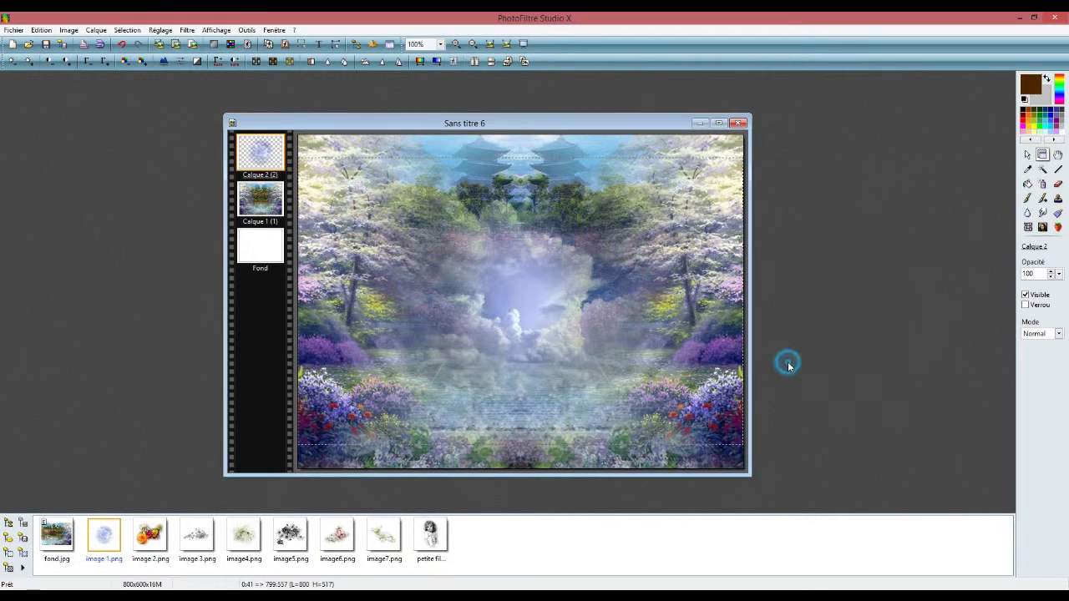
# Move the cloud layer up over the sky to about X -2, Y -205
pyautogui.moveTo(508, 351); pyautogui.dragTo(519, 211)
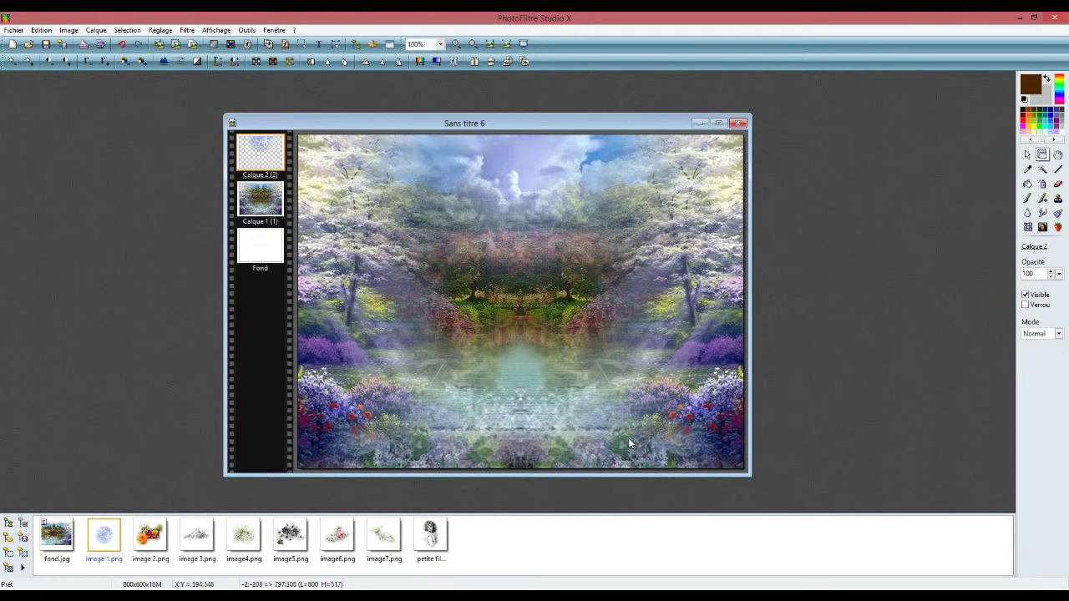
pyautogui.press('Down')
pyautogui.press('Down')
pyautogui.press('Down')
pyautogui.press('Down')
pyautogui.press('Up')
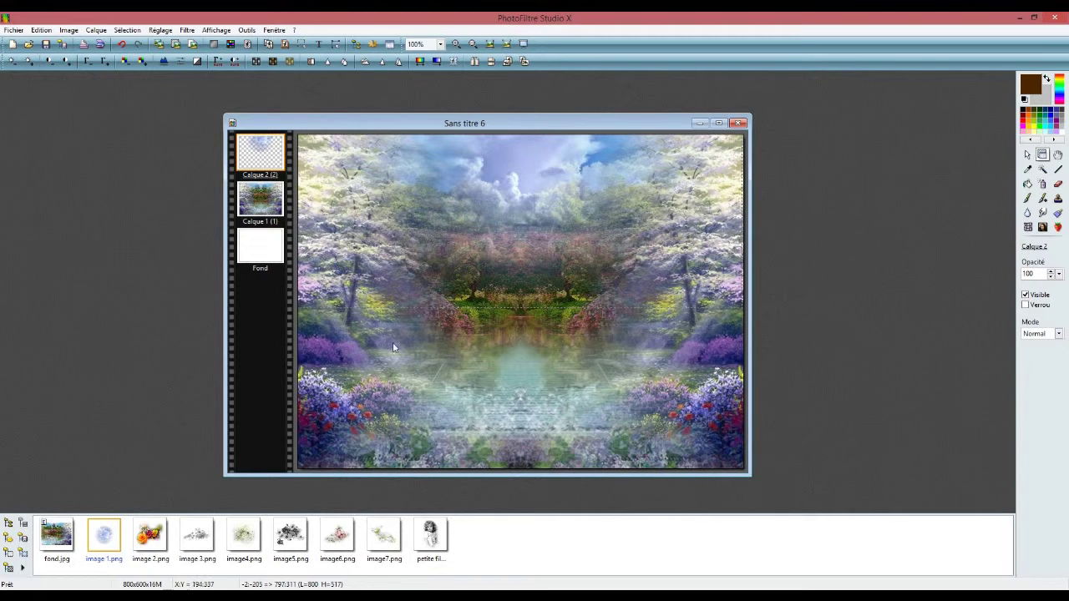
# Add the little girl image from the explorer as a new layer and nudge it to X 173, Y -7
pyautogui.click(430, 537)
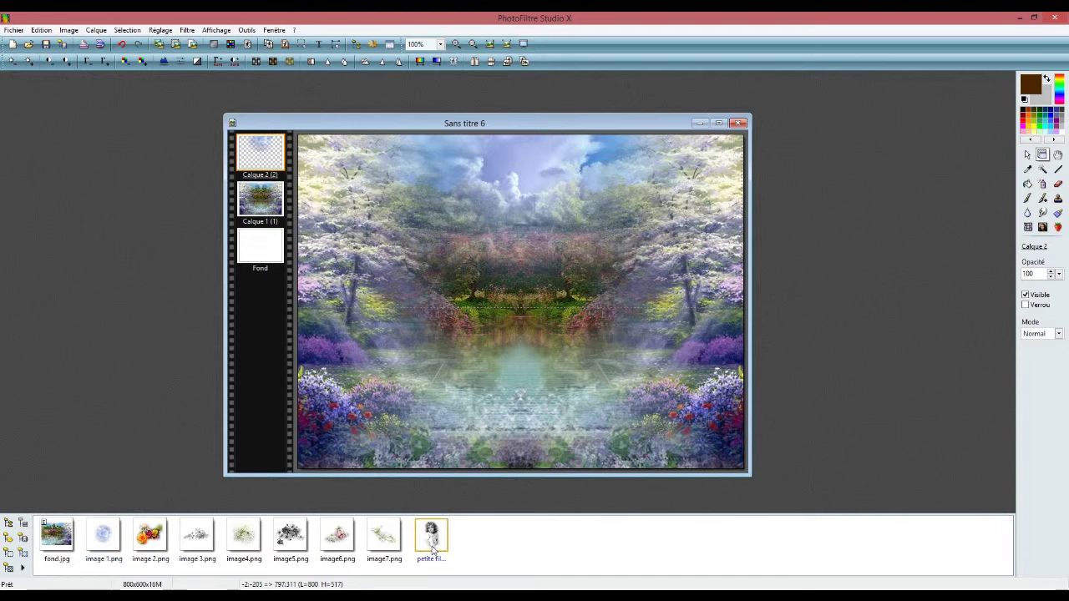
pyautogui.moveTo(527, 333); pyautogui.dragTo(528, 331)
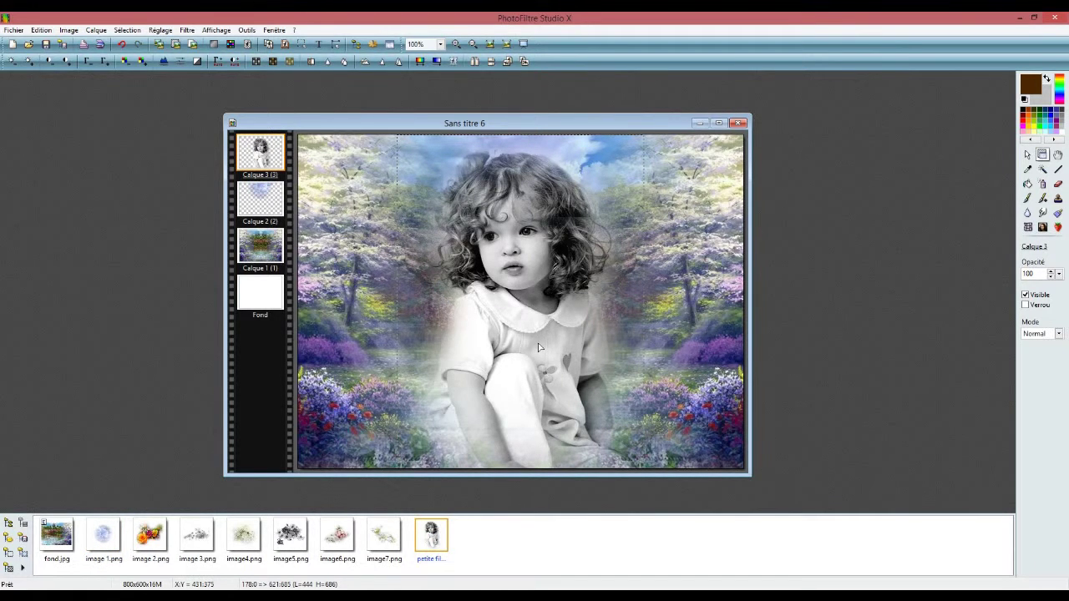
pyautogui.press('Up')
pyautogui.press('Left')
pyautogui.press('Left')
pyautogui.press('Left')
pyautogui.press('Left')
pyautogui.press('Left')
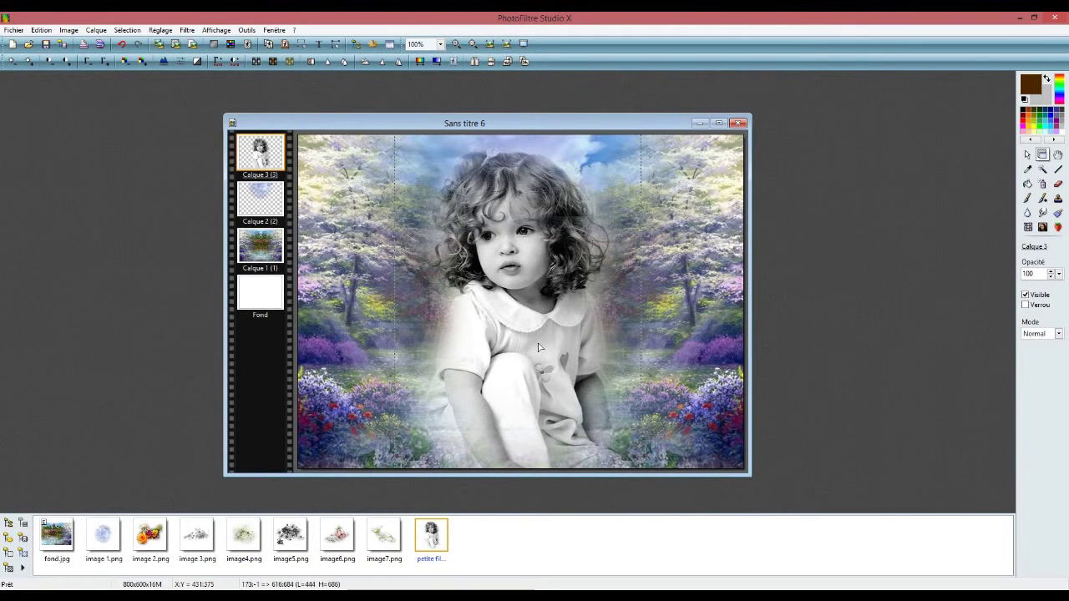
pyautogui.press('Up')
pyautogui.press('Up')
pyautogui.press('Up')
pyautogui.press('Up')
pyautogui.press('Up')
pyautogui.press('Up')
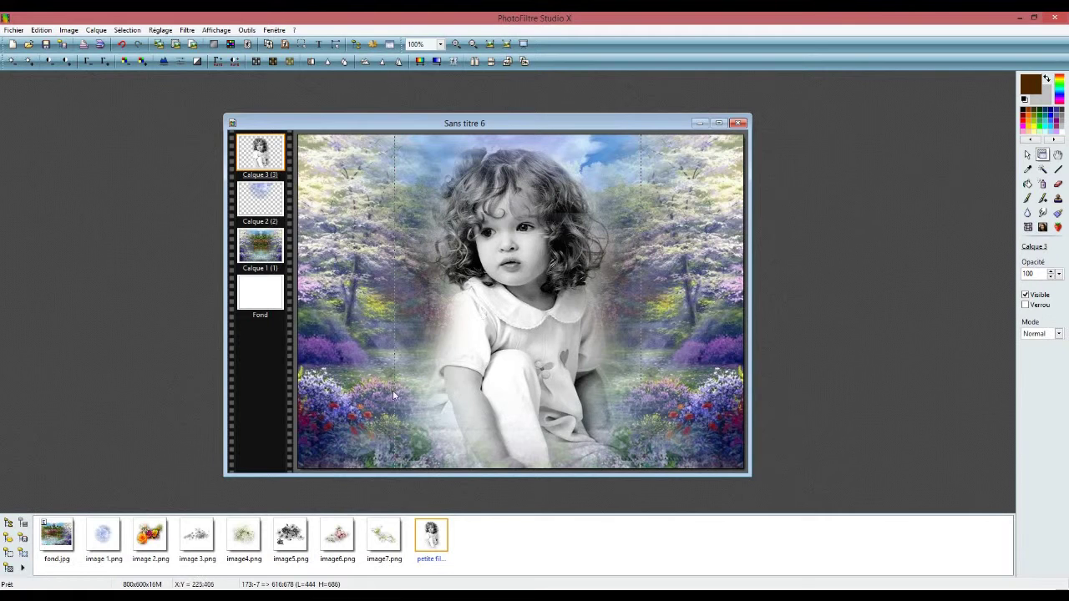
# Copy the flowers from image 2.png, paste them as a new layer in the Sans titre 6 montage and close image 2.png
pyautogui.doubleClick(150, 534)
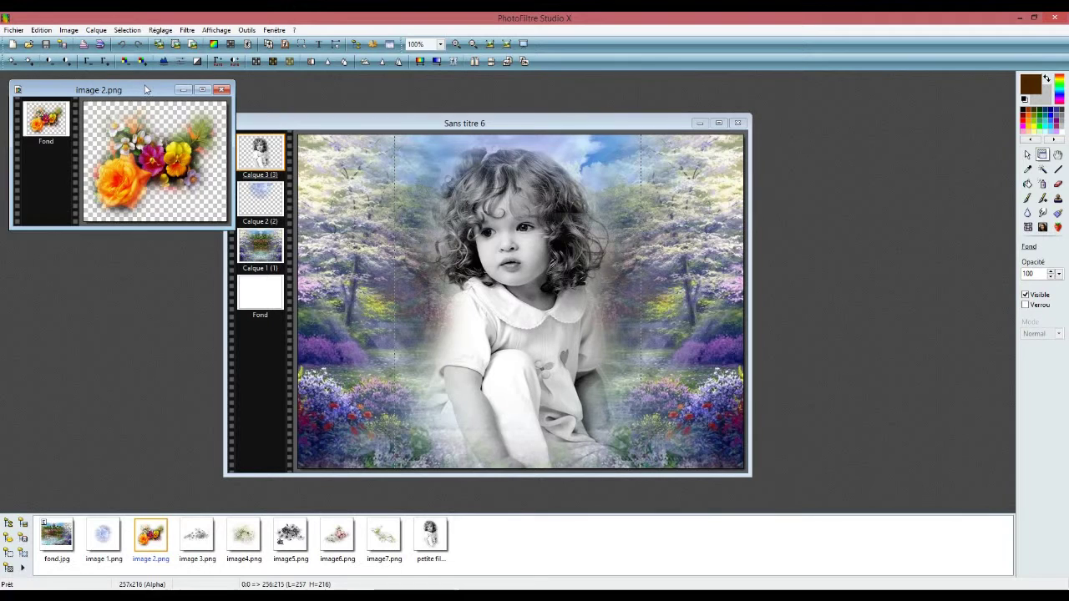
pyautogui.moveTo(142, 90); pyautogui.dragTo(153, 141)
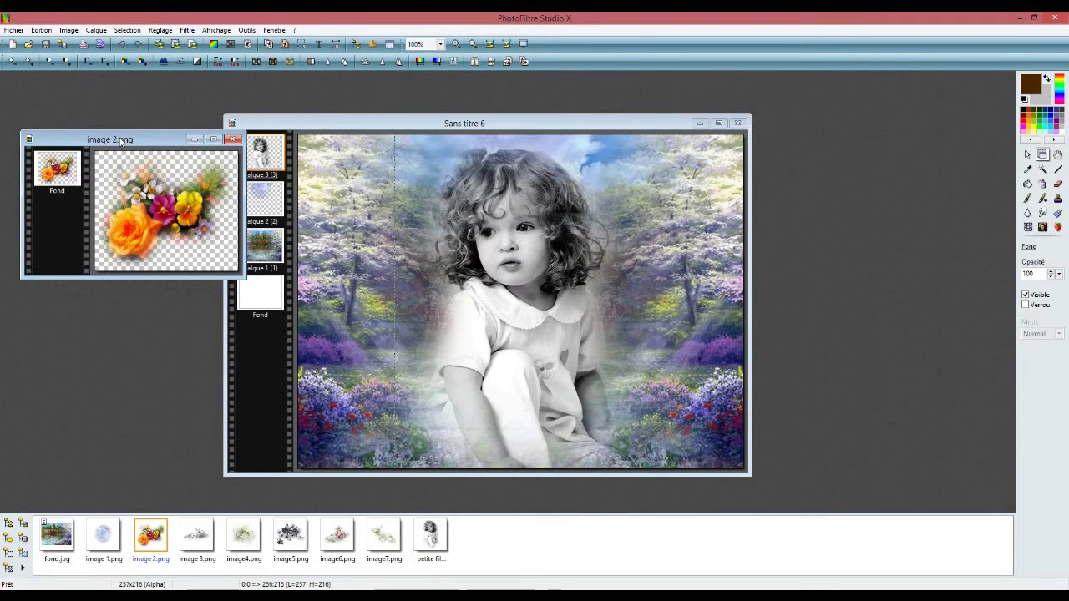
pyautogui.rightClick(121, 140)
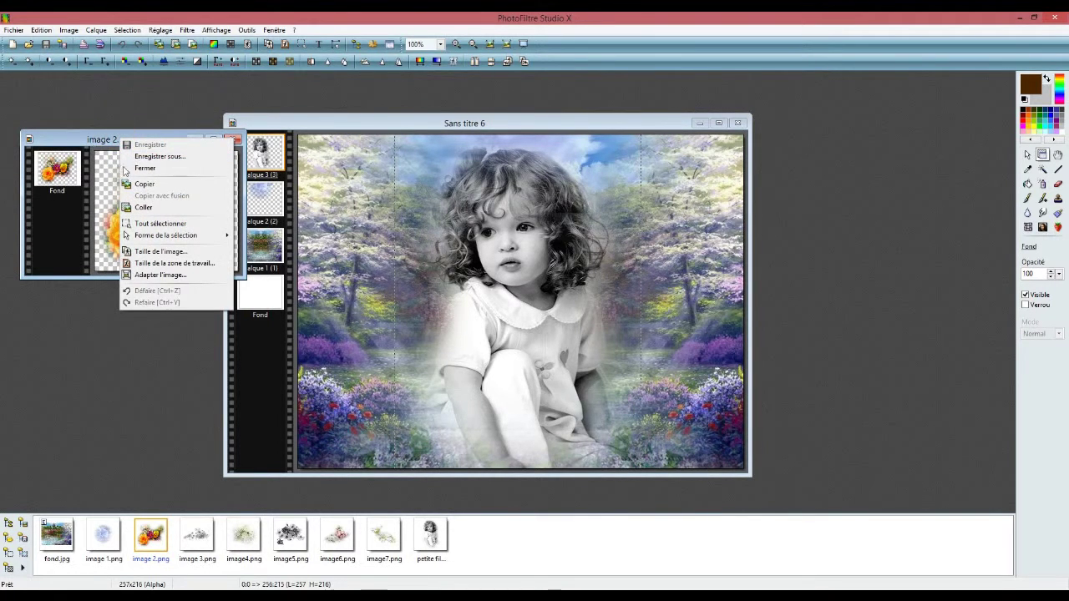
pyautogui.click(143, 184)
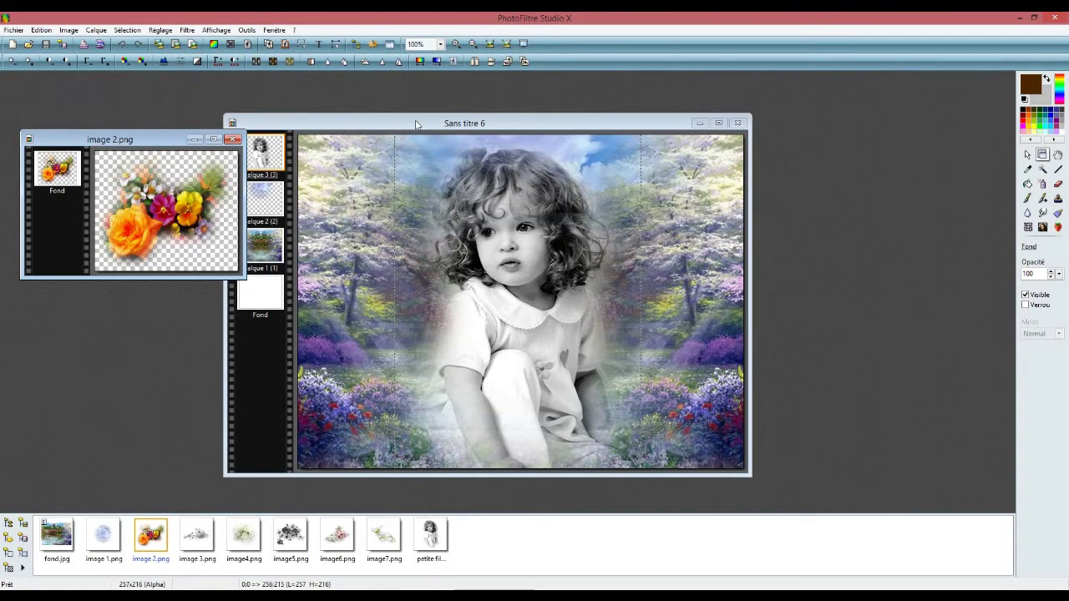
pyautogui.click(415, 123)
pyautogui.rightClick(417, 124)
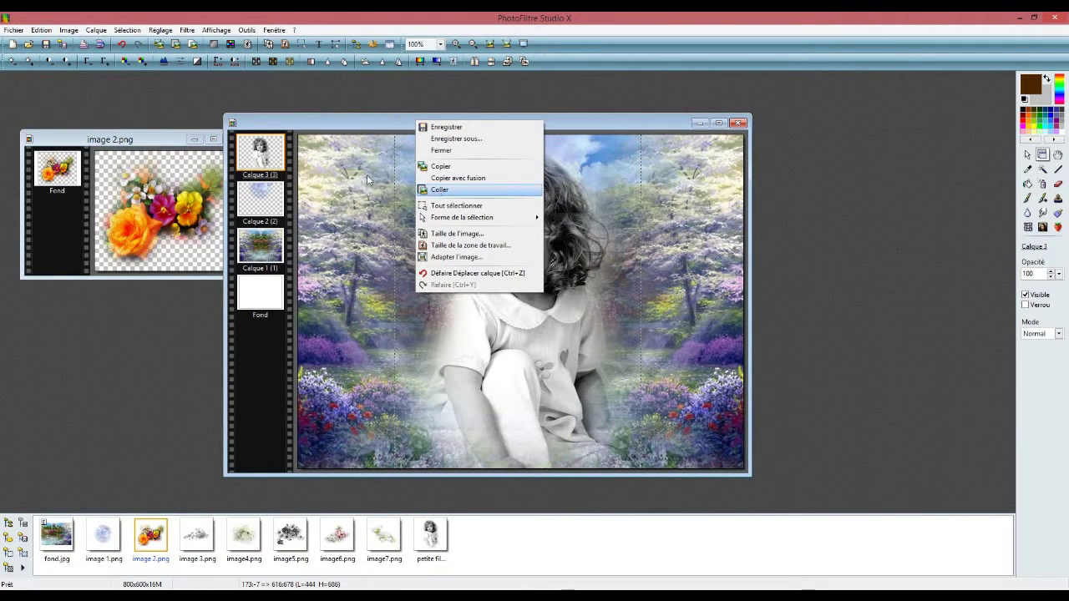
pyautogui.click(477, 190)
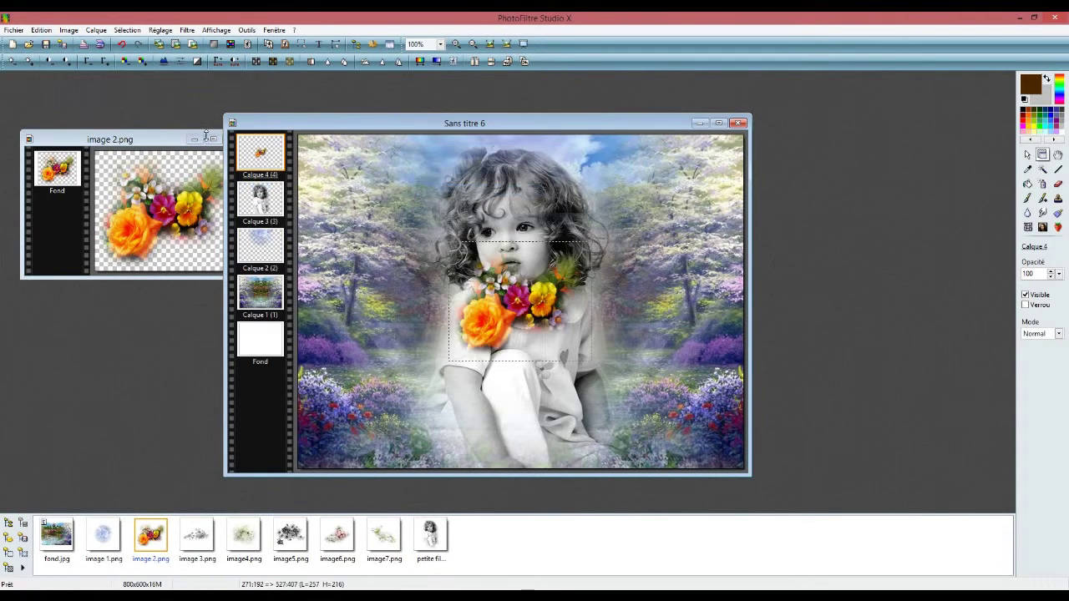
pyautogui.click(164, 140)
pyautogui.click(233, 140)
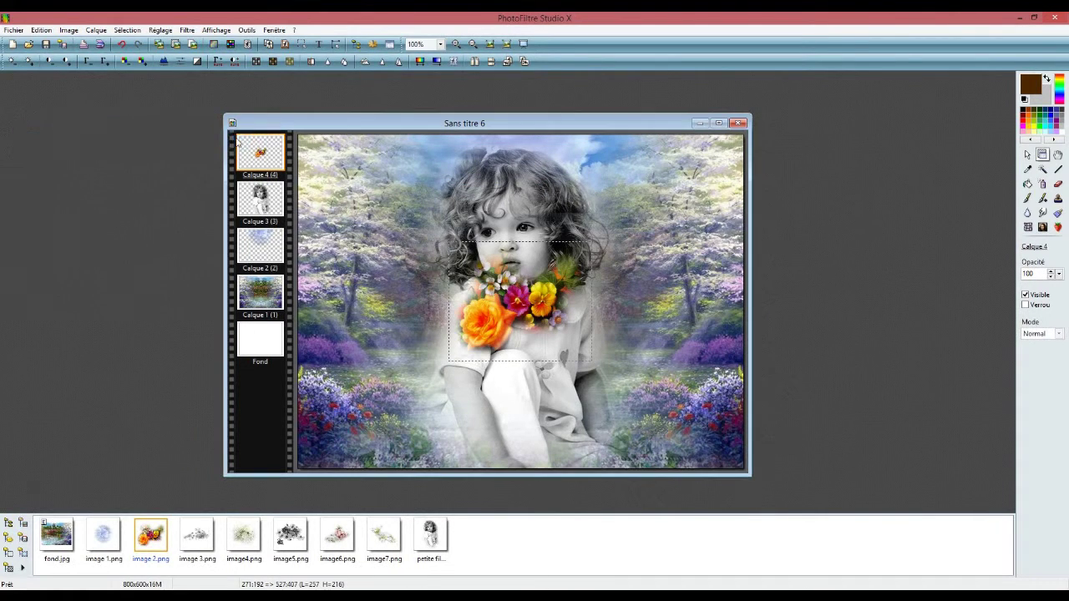
# Resize the colourful flower layer proportionally to 427 x 359 pixels and position it manually at X 235, Y 443
pyautogui.rightClick(526, 301)
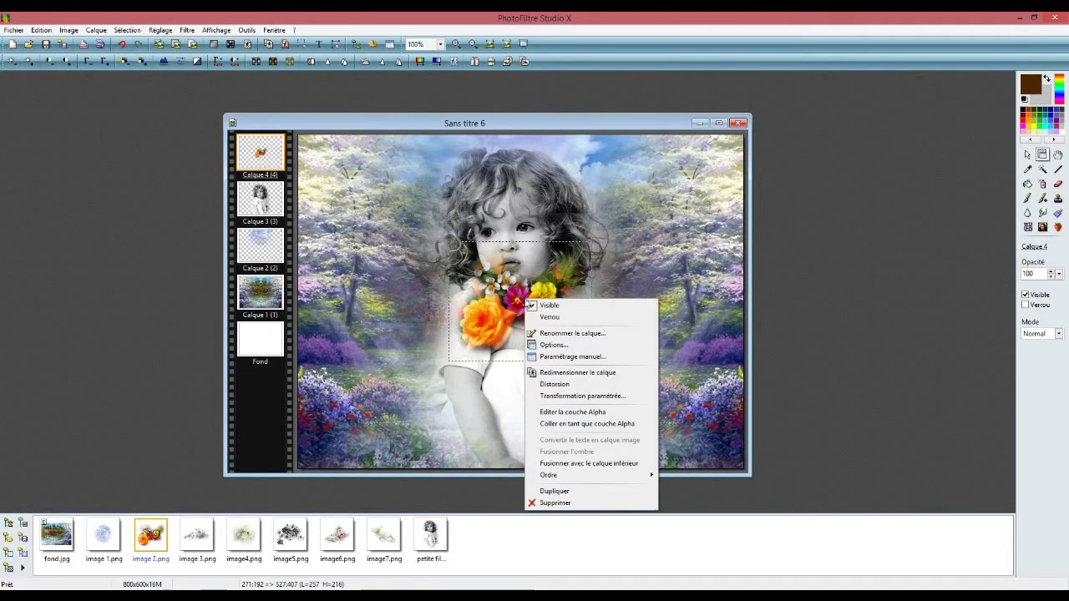
pyautogui.click(573, 357)
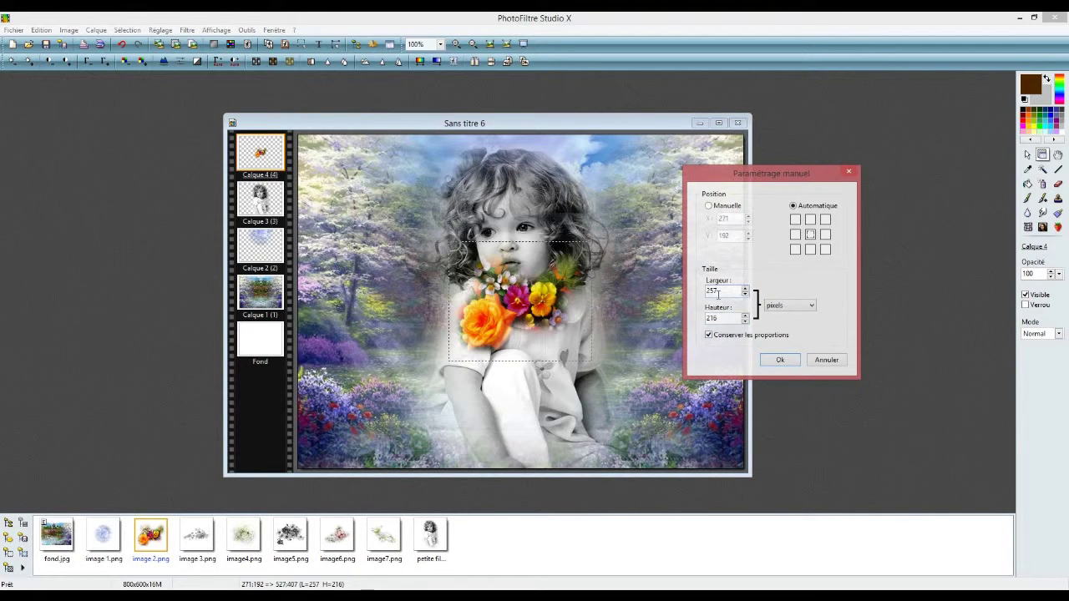
pyautogui.moveTo(721, 290); pyautogui.dragTo(707, 291)
pyautogui.write('427')
pyautogui.moveTo(772, 177); pyautogui.dragTo(740, 202)
pyautogui.click(680, 228)
pyautogui.click(706, 240)
pyautogui.moveTo(706, 239); pyautogui.dragTo(685, 240)
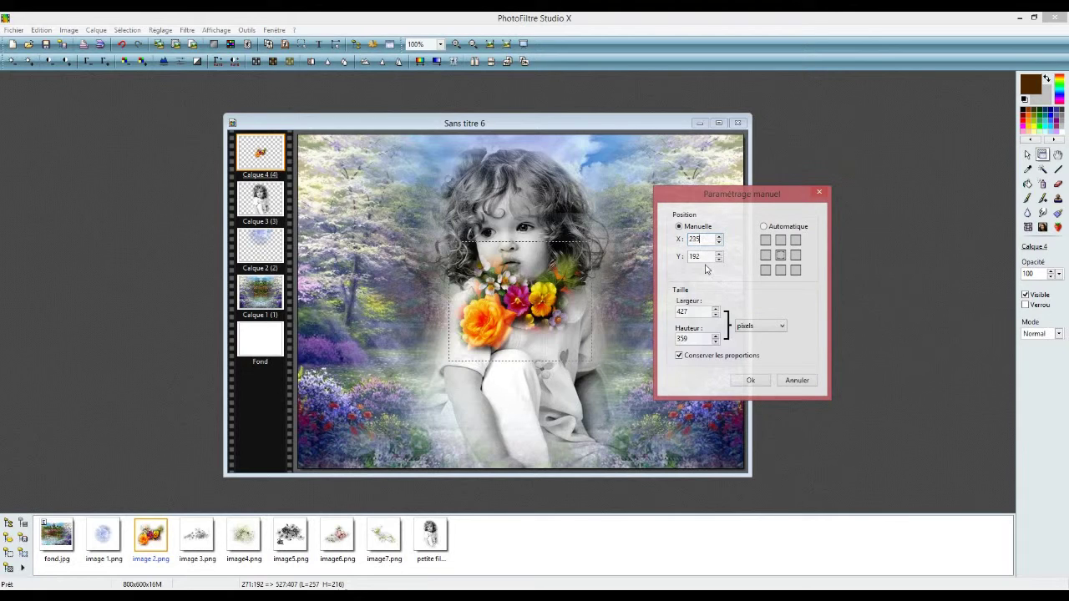
pyautogui.write('443')
pyautogui.click(750, 381)
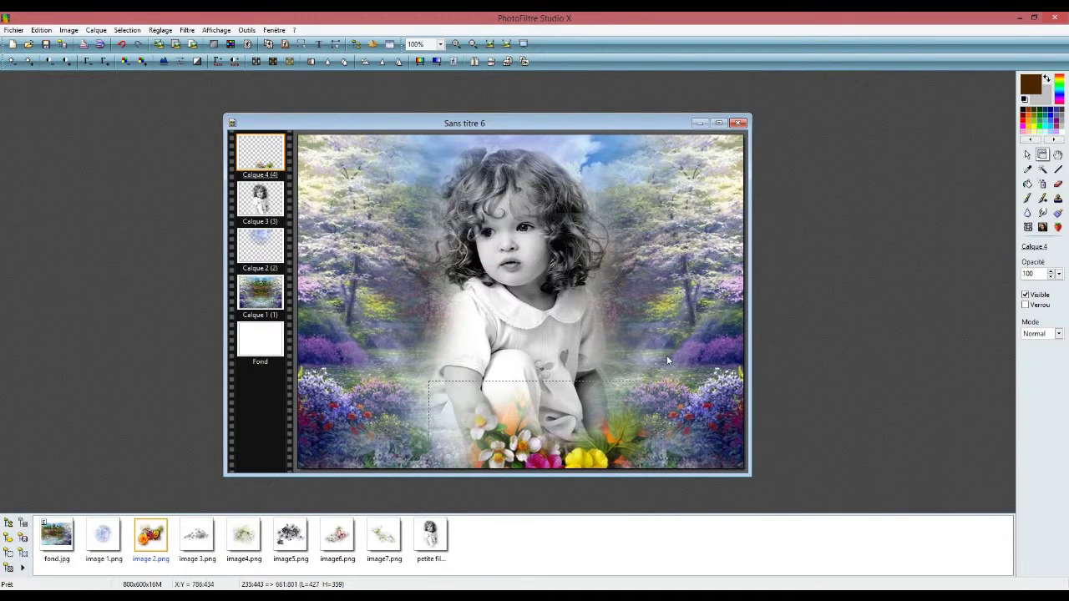
# Add image 3.png as a new layer, keep its default layer options and move it down to about X 3, Y 315
pyautogui.moveTo(201, 543); pyautogui.dragTo(469, 345)
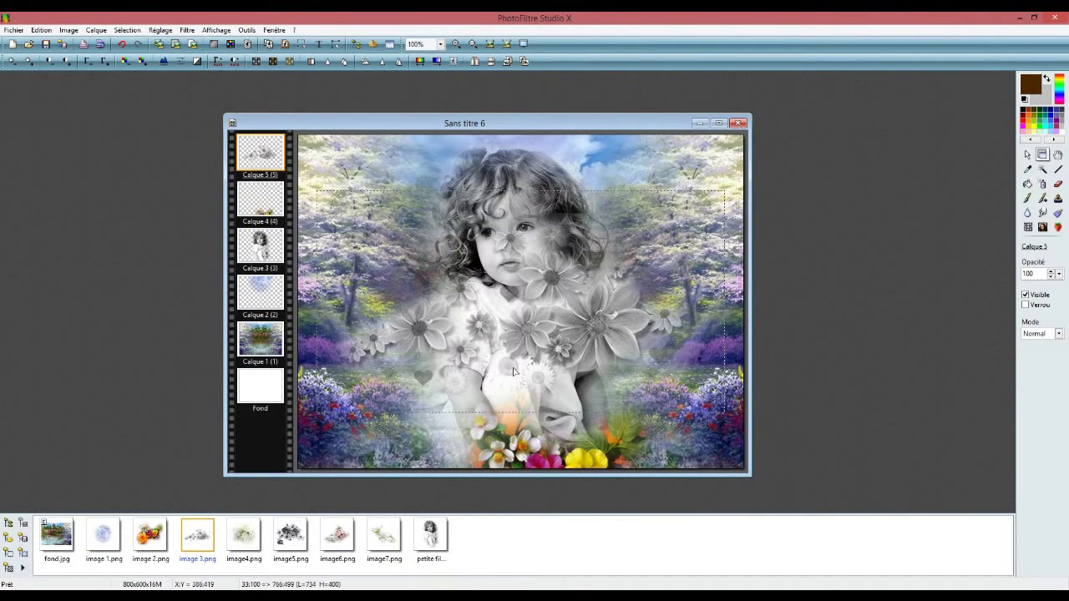
pyautogui.moveTo(528, 335); pyautogui.dragTo(517, 453)
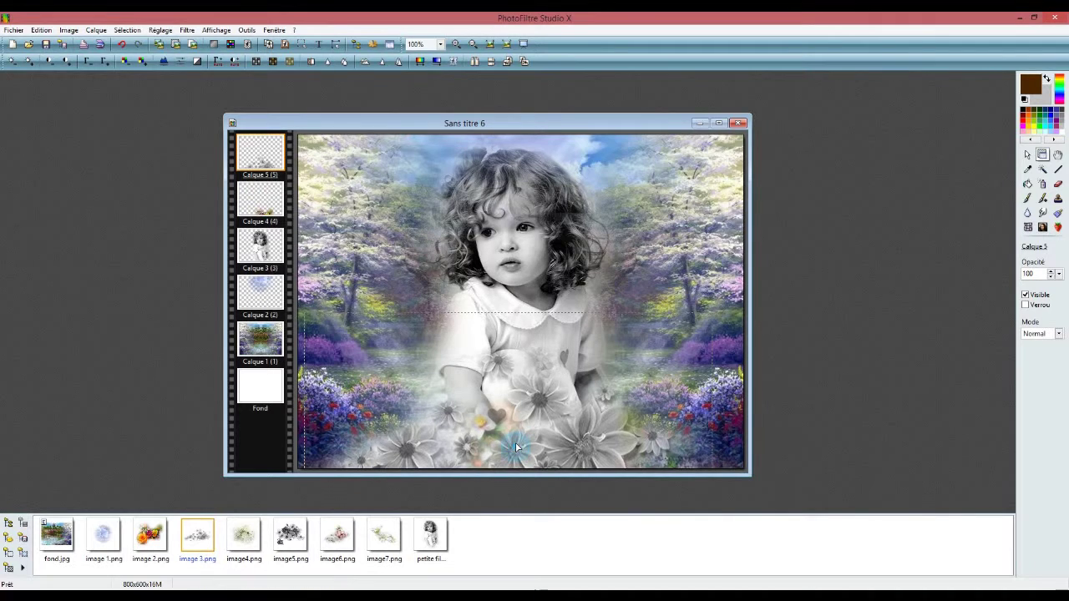
pyautogui.doubleClick(513, 436)
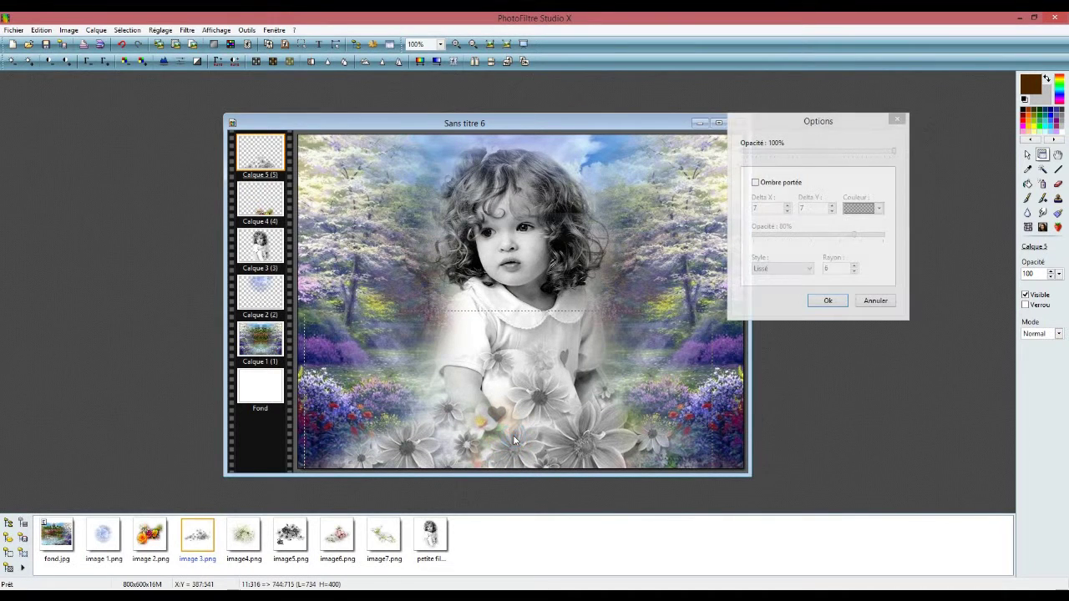
pyautogui.click(837, 305)
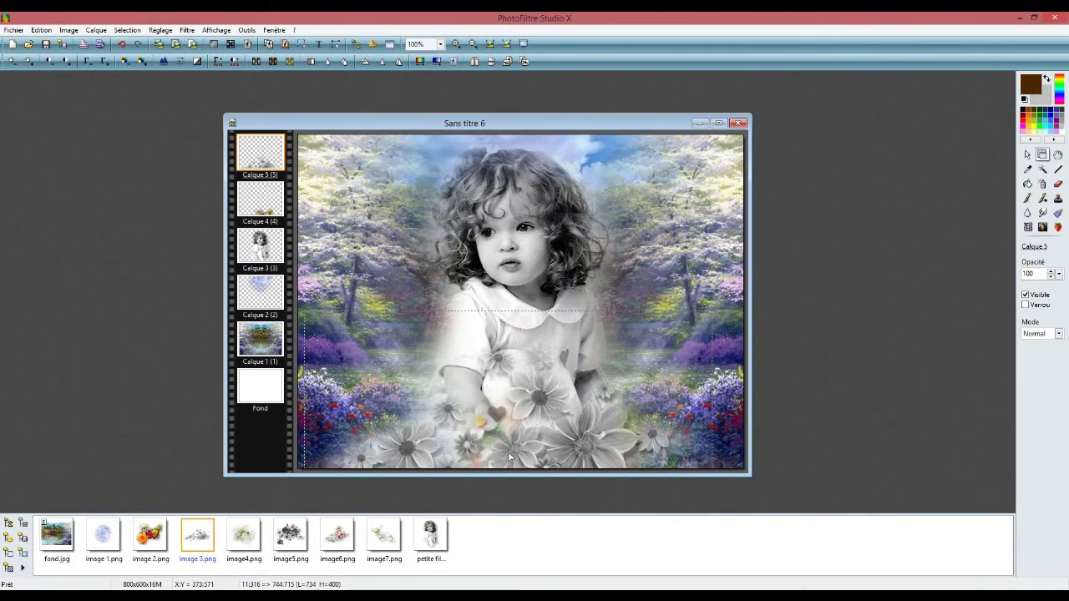
pyautogui.moveTo(515, 458); pyautogui.dragTo(511, 457)
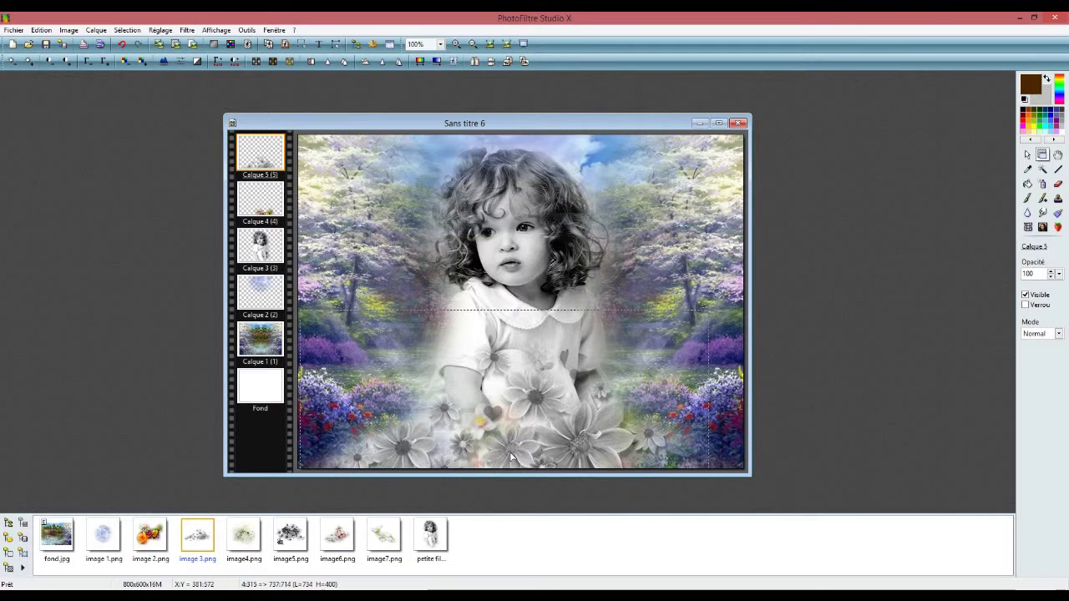
pyautogui.moveTo(512, 457); pyautogui.dragTo(511, 457)
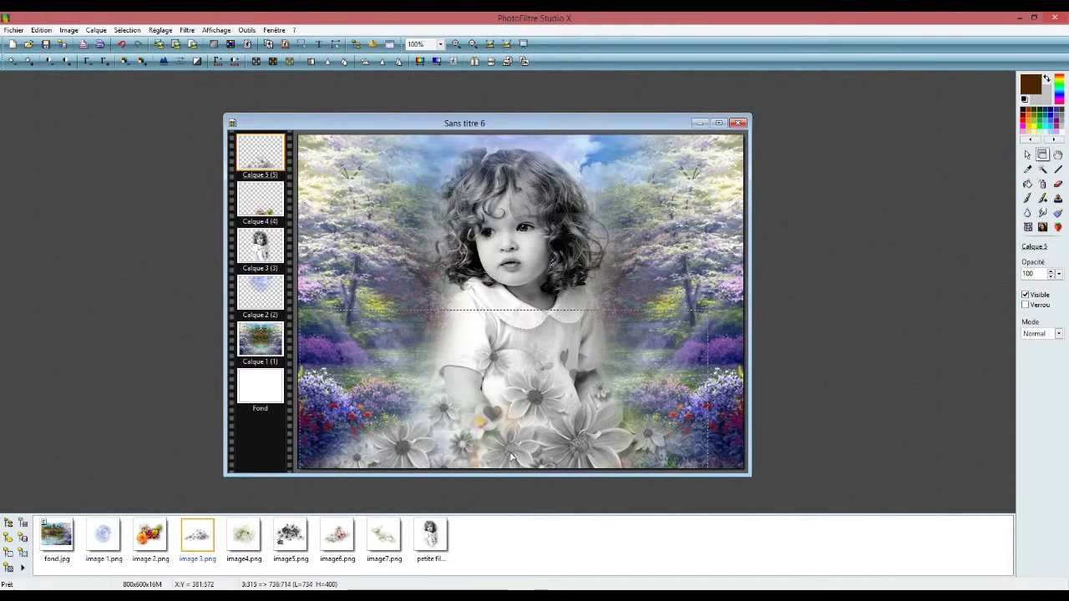
# Nudge the grey flower layer horizontally toward the montage's right side to X 75
pyautogui.press('Right')
pyautogui.press('Right')
pyautogui.press('Right')
pyautogui.press('Right')
pyautogui.press('Right')
pyautogui.press('Right')
pyautogui.press('Right')
pyautogui.press('Right')
pyautogui.press('Right')
pyautogui.press('Right')
pyautogui.press('Right')
pyautogui.press('Right')
pyautogui.press('Right')
pyautogui.press('Right')
pyautogui.press('Right')
pyautogui.press('Right')
pyautogui.press('Right')
pyautogui.press('Right')
pyautogui.press('Right')
pyautogui.press('Right')
pyautogui.press('Right')
pyautogui.press('Right')
pyautogui.press('Right')
pyautogui.press('Right')
pyautogui.press('Right')
pyautogui.press('Right')
pyautogui.press('Right')
pyautogui.press('Right')
pyautogui.press('Right')
pyautogui.press('Right')
pyautogui.press('Right')
pyautogui.press('Right')
pyautogui.press('Right')
pyautogui.press('Right')
pyautogui.press('Right')
pyautogui.press('Right')
pyautogui.press('Right')
pyautogui.press('Right')
pyautogui.press('Right')
pyautogui.press('Right')
pyautogui.press('Right')
pyautogui.press('Right')
pyautogui.press('Right')
pyautogui.press('Right')
pyautogui.press('Right')
pyautogui.press('Right')
pyautogui.press('Right')
pyautogui.press('Right')
pyautogui.press('Right')
pyautogui.press('Right')
pyautogui.press('Right')
pyautogui.press('Right')
pyautogui.press('Right')
pyautogui.press('Right')
pyautogui.press('Right')
pyautogui.press('Right')
pyautogui.press('Right')
pyautogui.press('Right')
pyautogui.press('Left')
pyautogui.press('Left')
pyautogui.press('Left')
pyautogui.press('Left')
pyautogui.press('Left')
pyautogui.press('Left')
pyautogui.press('Left')
pyautogui.press('Left')
pyautogui.press('Left')
pyautogui.press('Left')
pyautogui.press('Left')
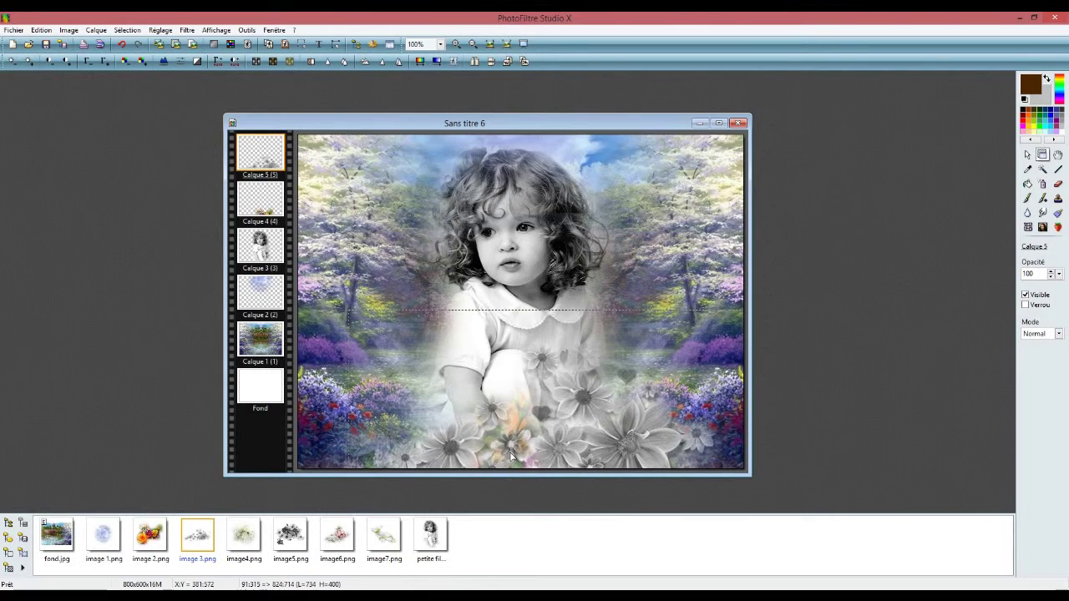
pyautogui.press('Left')
pyautogui.press('Left')
pyautogui.press('Left')
pyautogui.press('Left')
pyautogui.press('Left')
pyautogui.press('Left')
pyautogui.press('Left')
pyautogui.press('Left')
pyautogui.press('Left')
pyautogui.press('Left')
pyautogui.press('Left')
pyautogui.press('Left')
pyautogui.press('Left')
pyautogui.press('Left')
pyautogui.press('Left')
pyautogui.press('Left')
pyautogui.press('Left')
pyautogui.press('Left')
pyautogui.press('Left')
pyautogui.press('Left')
pyautogui.press('Right')
pyautogui.press('Right')
pyautogui.press('Right')
pyautogui.press('Right')
pyautogui.press('Right')
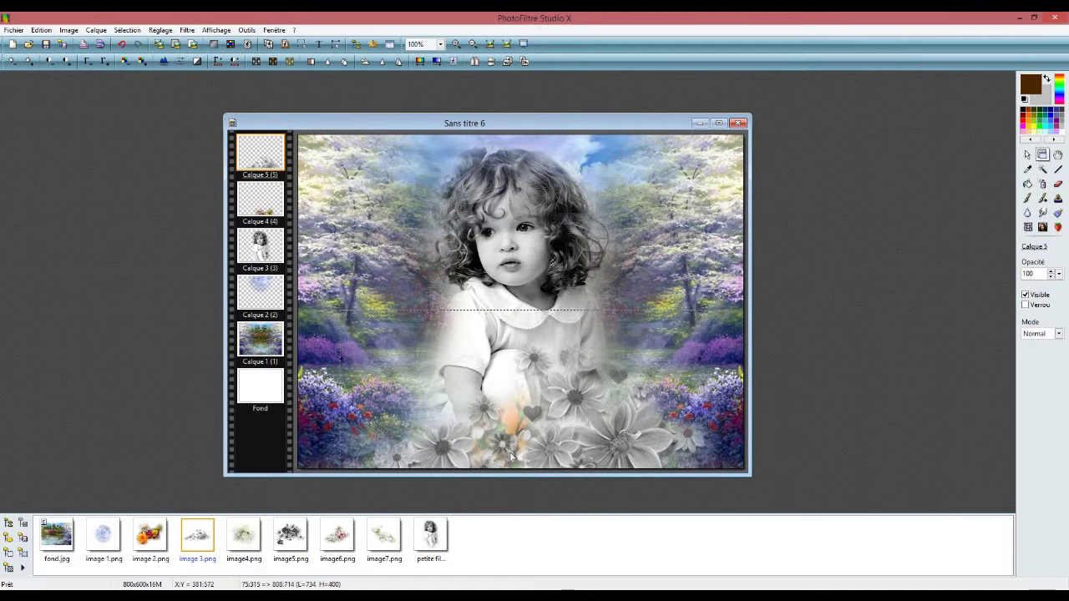
# Nudge the grey flower layer vertically down the montage to Y 401, keeping X at 75
pyautogui.press('Up')
pyautogui.press('Up')
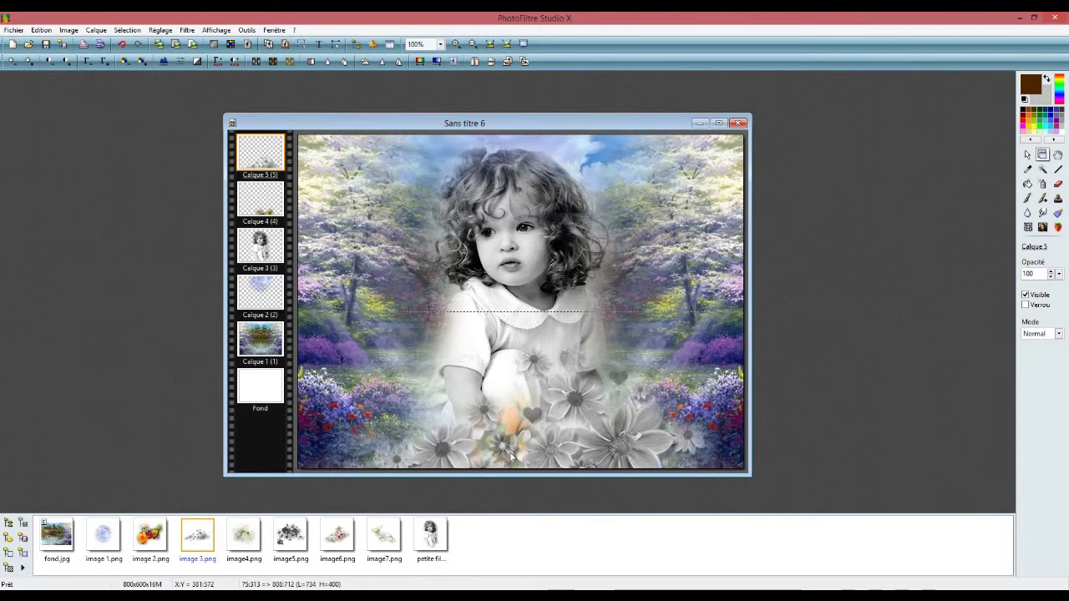
pyautogui.press('Down')
pyautogui.press('Down')
pyautogui.press('Down')
pyautogui.press('Down')
pyautogui.press('Down')
pyautogui.press('Down')
pyautogui.press('Down')
pyautogui.press('Down')
pyautogui.press('Down')
pyautogui.press('Down')
pyautogui.press('Down')
pyautogui.press('Down')
pyautogui.press('Down')
pyautogui.press('Down')
pyautogui.press('Down')
pyautogui.press('Down')
pyautogui.press('Down')
pyautogui.press('Down')
pyautogui.press('Down')
pyautogui.press('Down')
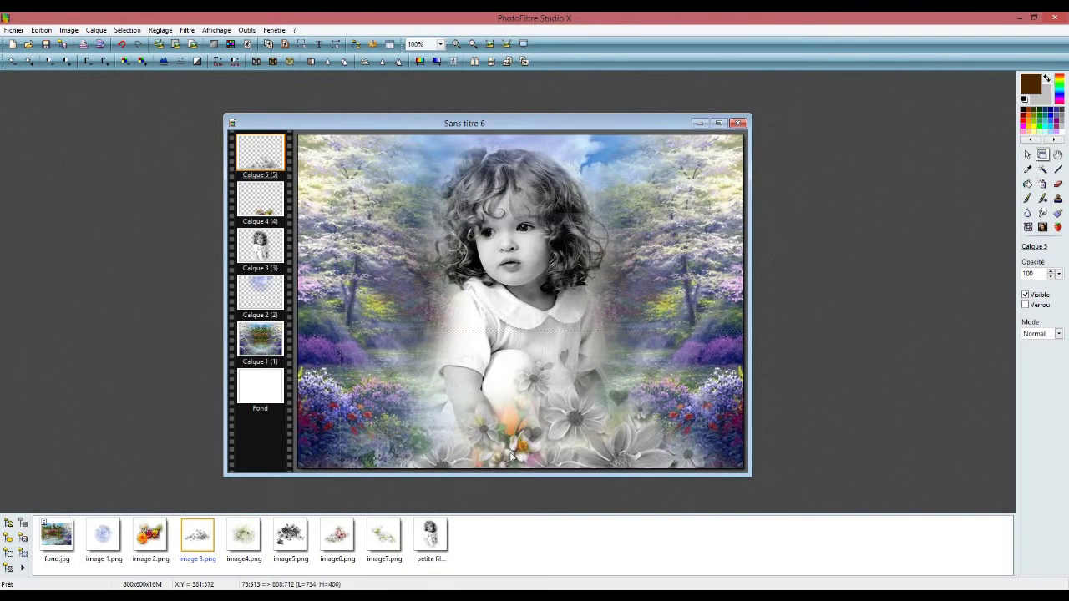
pyautogui.press('Down')
pyautogui.press('Down')
pyautogui.press('Down')
pyautogui.press('Down')
pyautogui.press('Down')
pyautogui.press('Down')
pyautogui.press('Down')
pyautogui.press('Down')
pyautogui.press('Down')
pyautogui.press('Down')
pyautogui.press('Down')
pyautogui.press('Down')
pyautogui.press('Down')
pyautogui.press('Down')
pyautogui.press('Down')
pyautogui.press('Down')
pyautogui.press('Down')
pyautogui.press('Down')
pyautogui.press('Down')
pyautogui.press('Down')
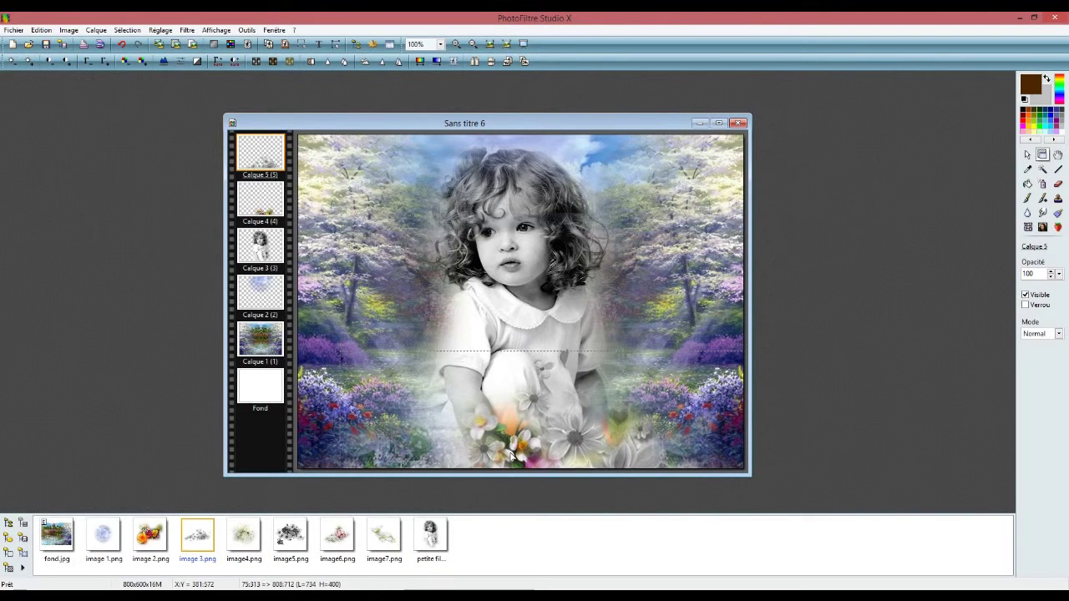
pyautogui.press('Down')
pyautogui.press('Down')
pyautogui.press('Down')
pyautogui.press('Down')
pyautogui.press('Down')
pyautogui.press('Down')
pyautogui.press('Down')
pyautogui.press('Down')
pyautogui.press('Down')
pyautogui.press('Down')
pyautogui.press('Down')
pyautogui.press('Down')
pyautogui.press('Down')
pyautogui.press('Down')
pyautogui.press('Down')
pyautogui.press('Down')
pyautogui.press('Down')
pyautogui.press('Down')
pyautogui.press('Down')
pyautogui.press('Down')
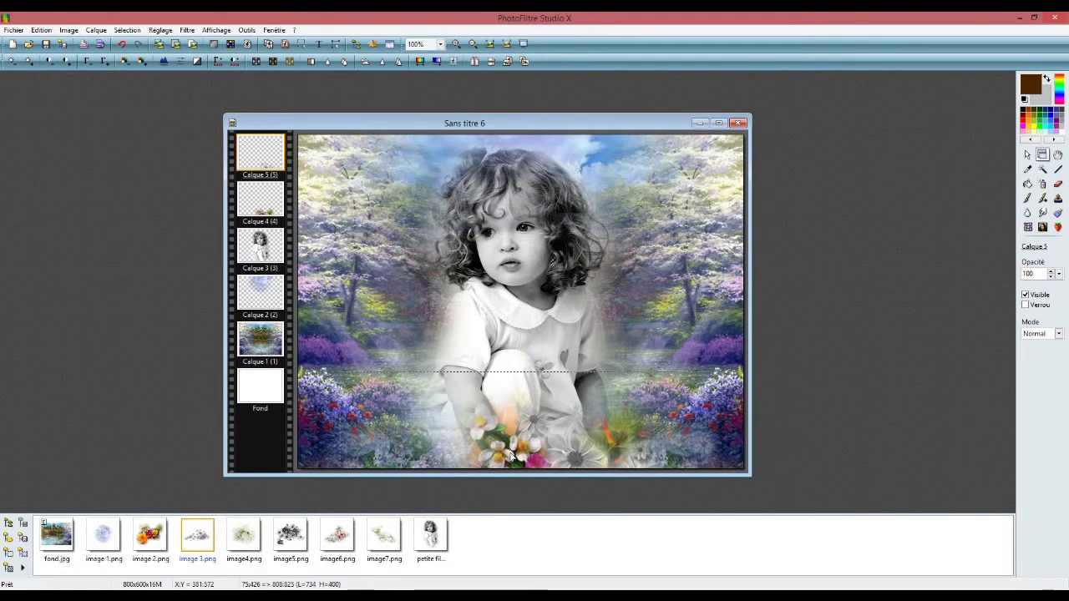
pyautogui.press('Up')
pyautogui.press('Up')
pyautogui.press('Up')
pyautogui.press('Up')
pyautogui.press('Up')
pyautogui.press('Up')
pyautogui.press('Up')
pyautogui.press('Up')
pyautogui.press('Up')
pyautogui.press('Up')
pyautogui.press('Up')
pyautogui.press('Up')
pyautogui.press('Up')
pyautogui.press('Up')
pyautogui.press('Up')
pyautogui.press('Up')
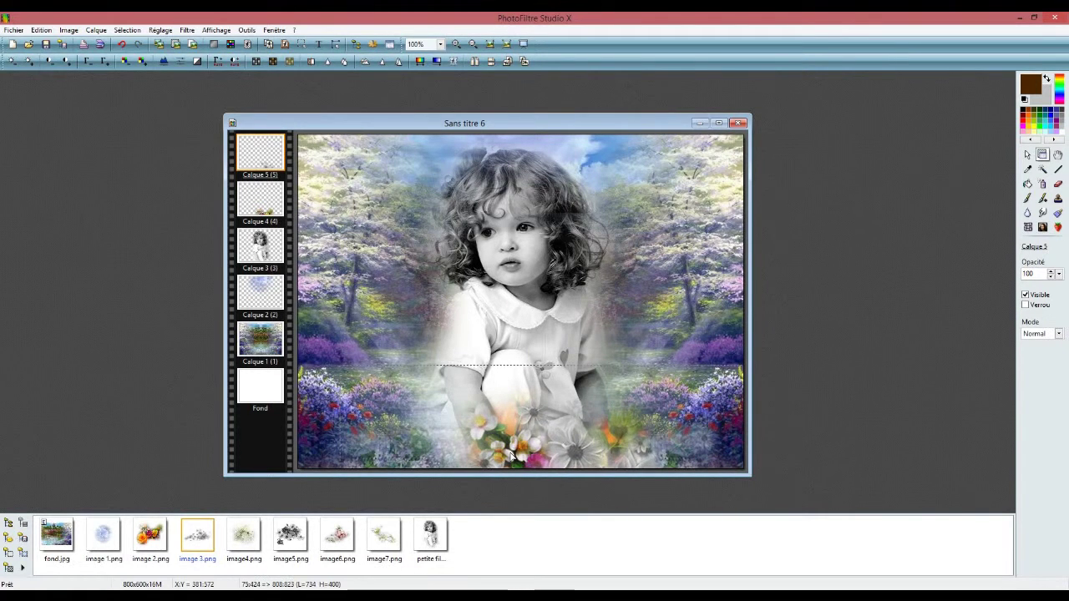
pyautogui.press('Up')
pyautogui.press('Up')
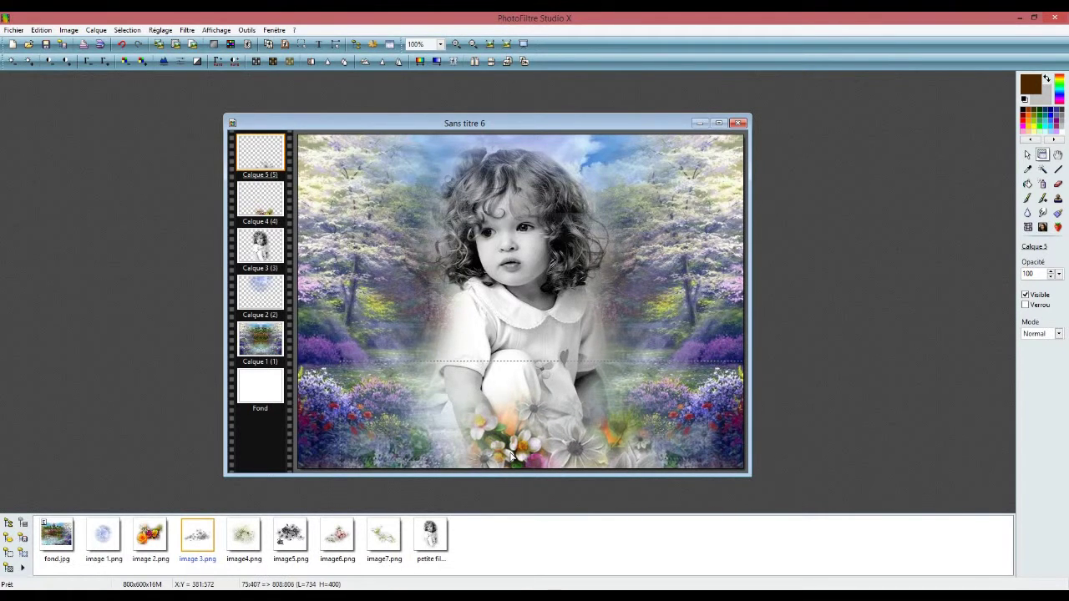
pyautogui.press('Up')
pyautogui.press('Up')
pyautogui.press('Up')
pyautogui.press('Up')
pyautogui.press('Up')
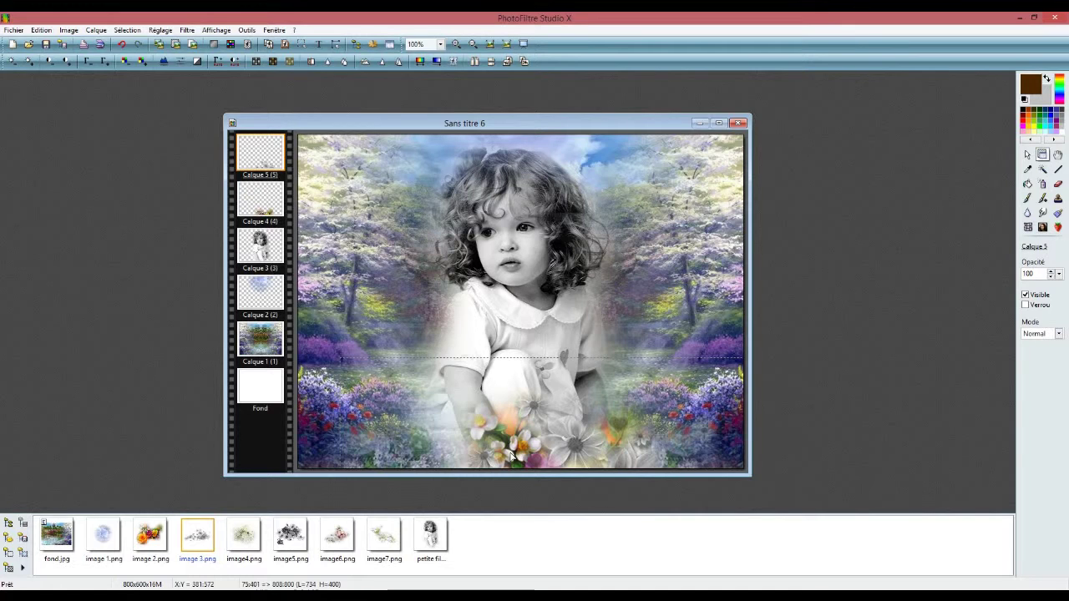
# Add image4.png as a new layer and set its width to 420 pixels with the proportions kept
pyautogui.click(241, 542)
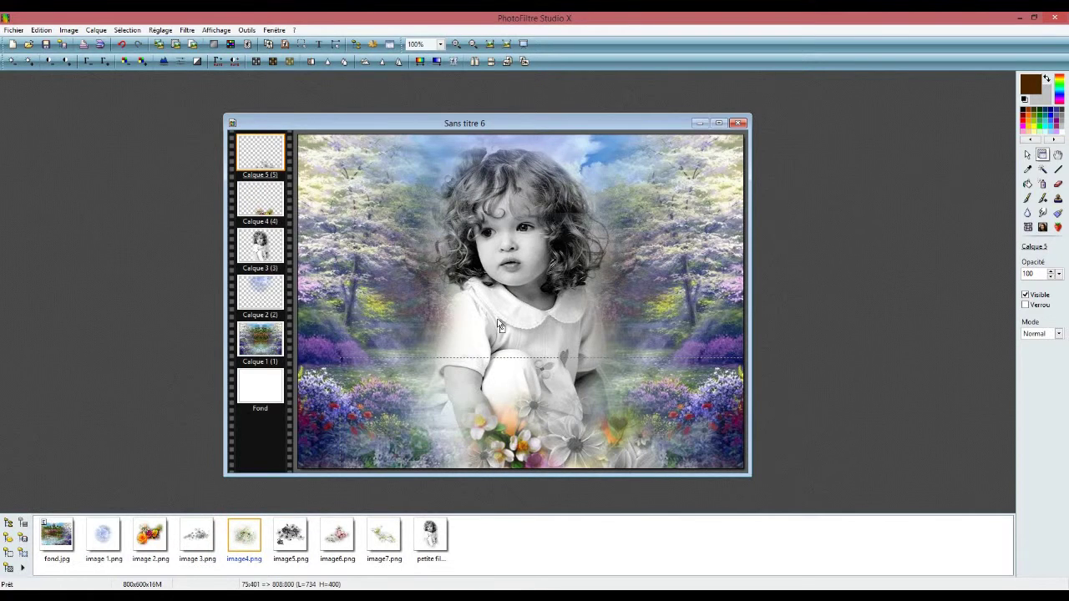
pyautogui.moveTo(499, 324); pyautogui.dragTo(498, 324)
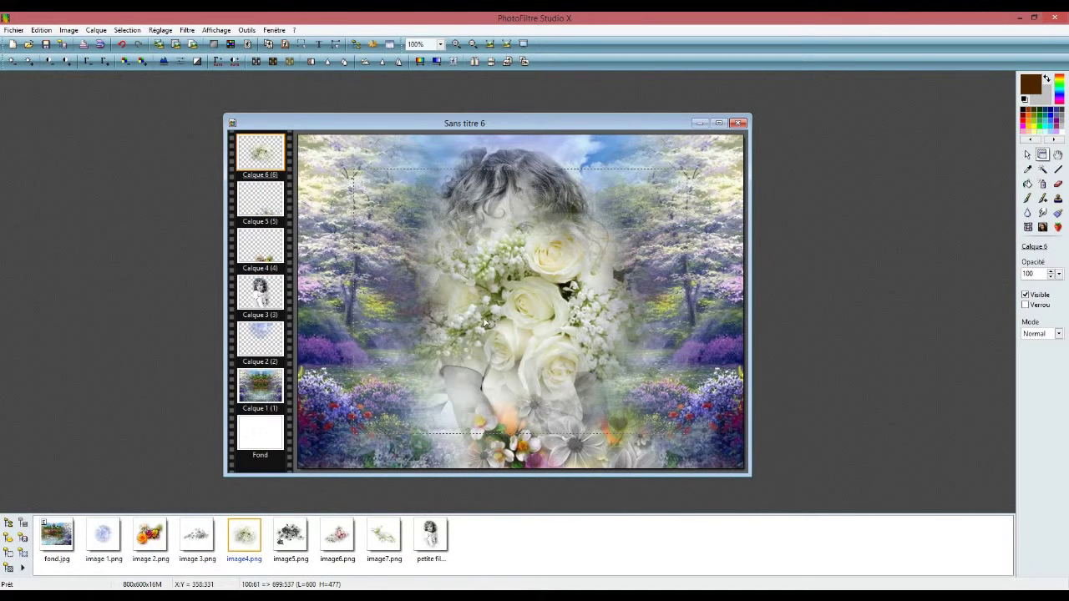
pyautogui.rightClick(532, 305)
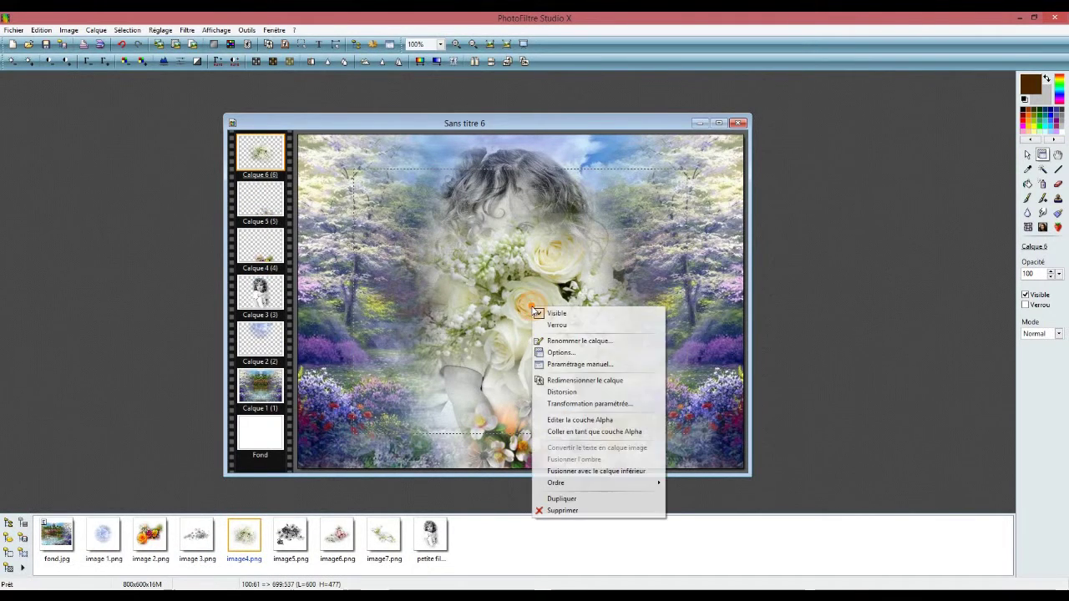
pyautogui.click(600, 364)
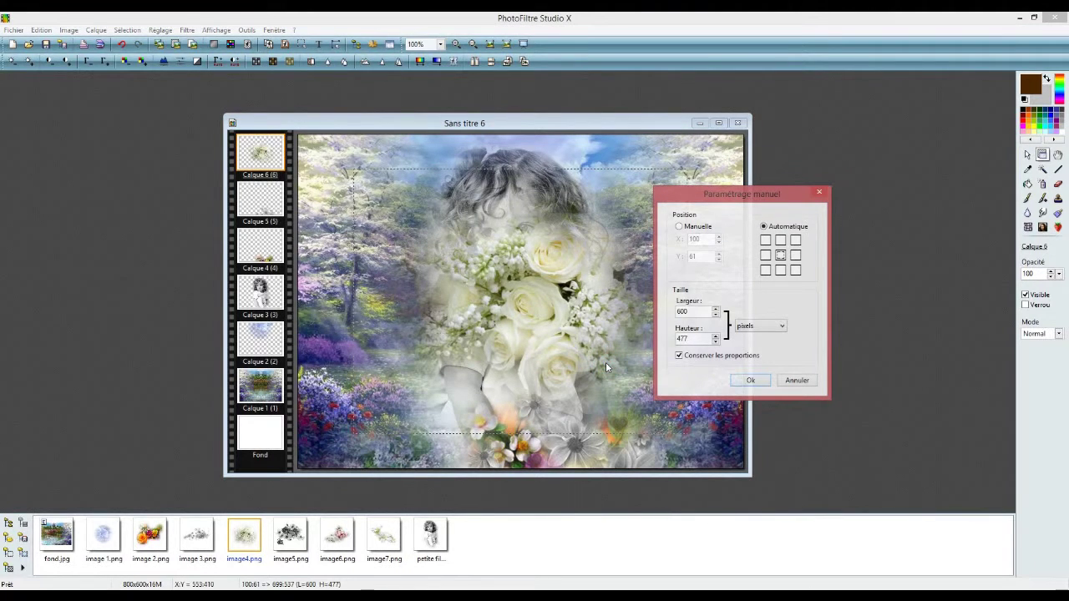
pyautogui.moveTo(700, 311); pyautogui.dragTo(664, 315)
pyautogui.write('420')
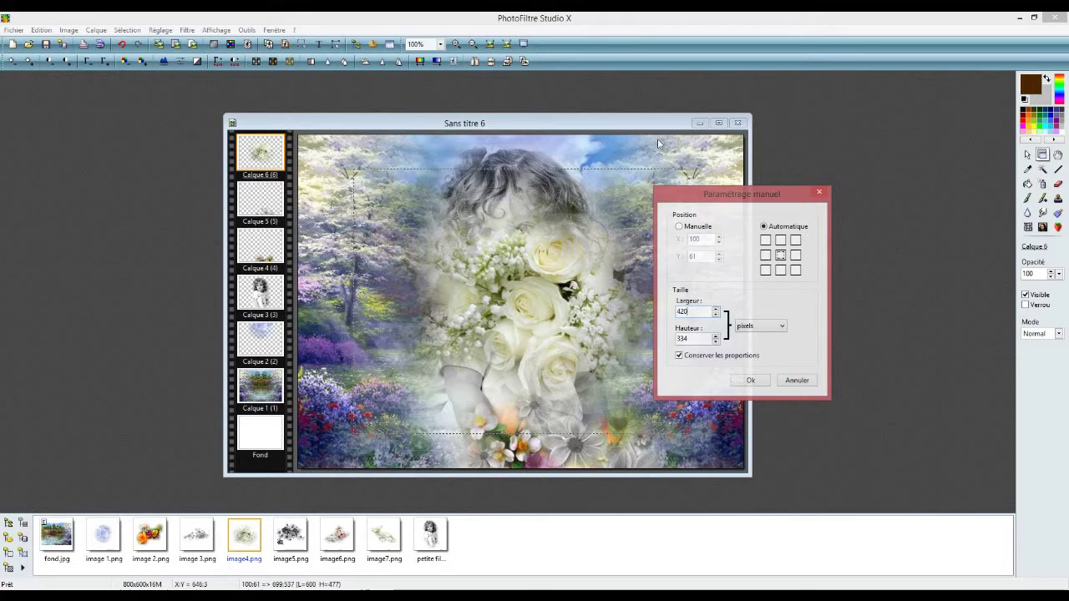
# Position the white rose layer manually at X 469, Y 359 and apply the settings
pyautogui.click(680, 227)
pyautogui.doubleClick(690, 238)
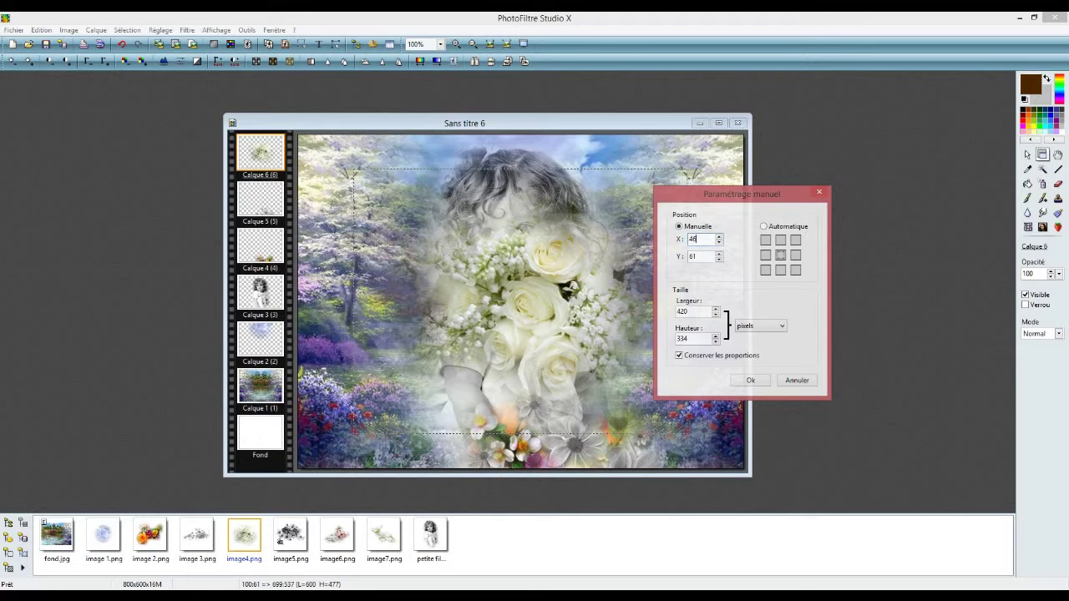
pyautogui.doubleClick(692, 257)
pyautogui.write('359')
pyautogui.click(750, 381)
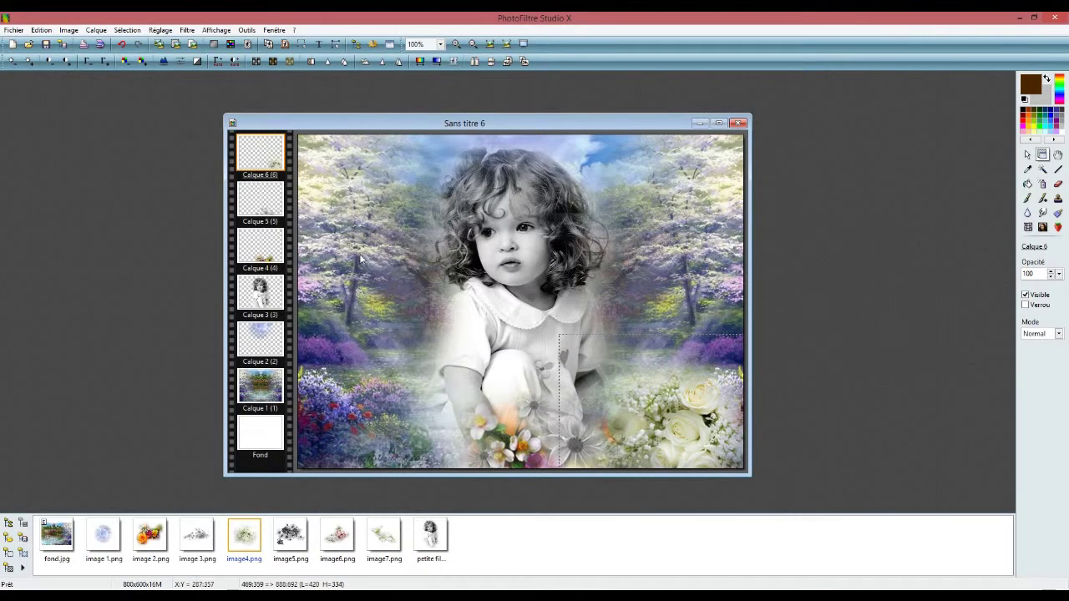
# Duplicate the white rose layer and move the copy to the montage's lower-left corner, at about X -112, Y 365
pyautogui.rightClick(269, 163)
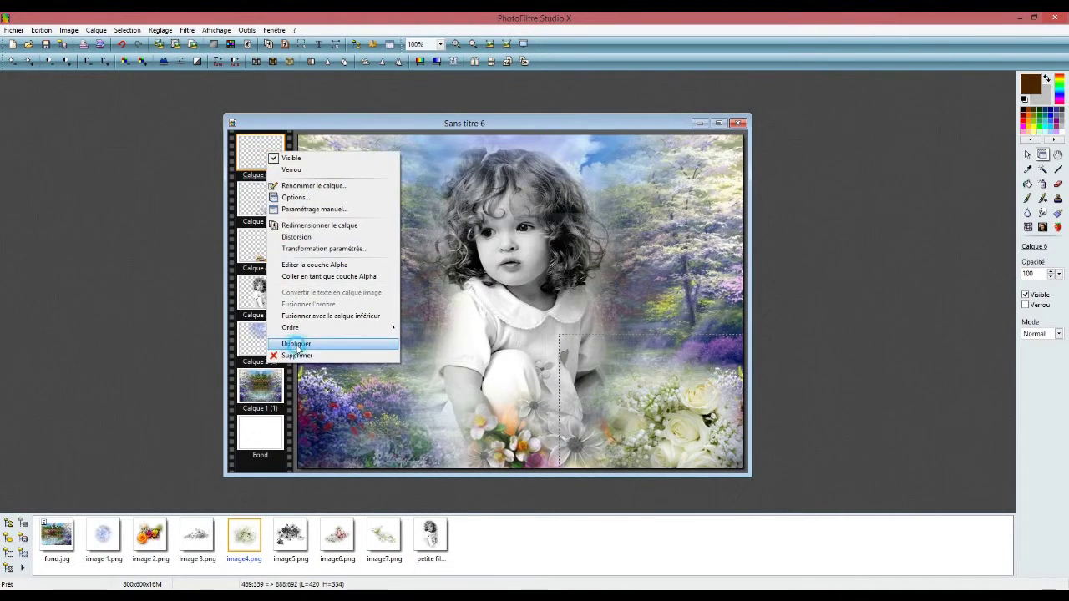
pyautogui.click(292, 344)
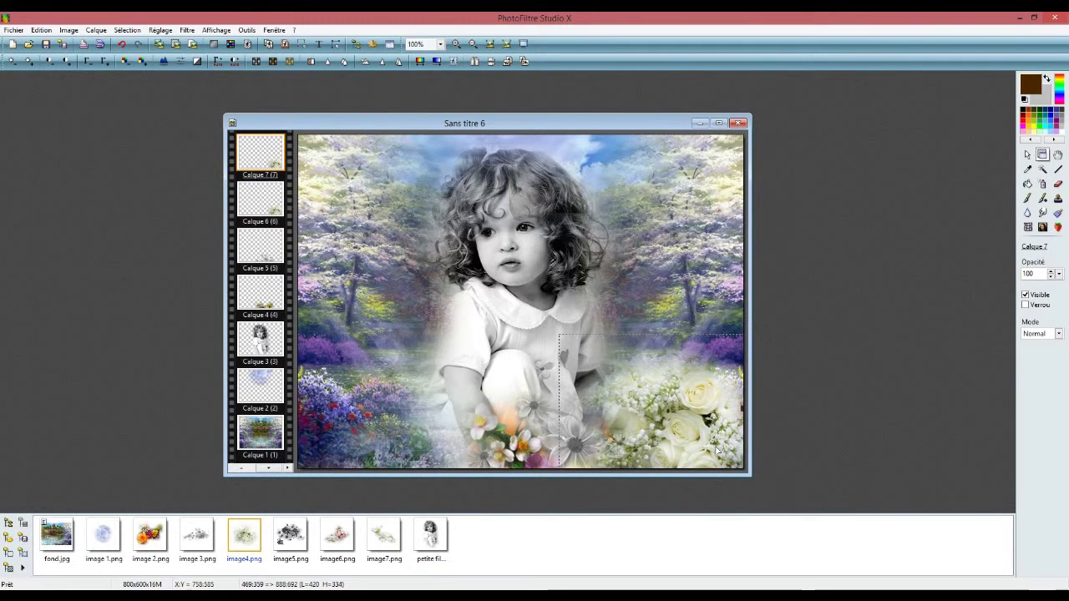
pyautogui.moveTo(698, 428); pyautogui.dragTo(375, 434)
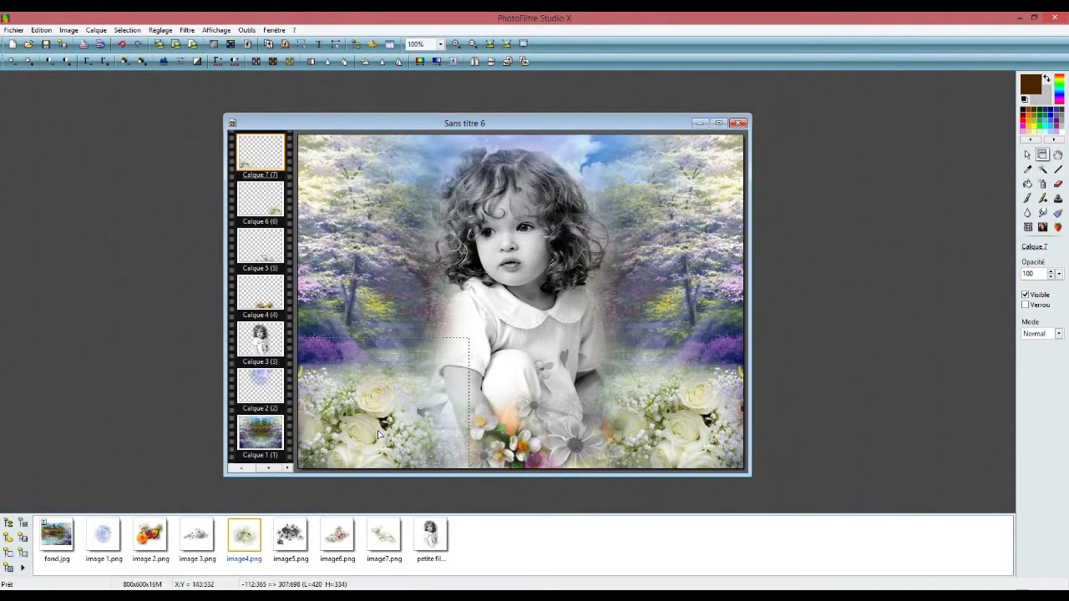
# Nudge the duplicated white rose layer horizontally toward the girl to X -84
pyautogui.press('Right')
pyautogui.press('Left')
pyautogui.press('Left')
pyautogui.press('Left')
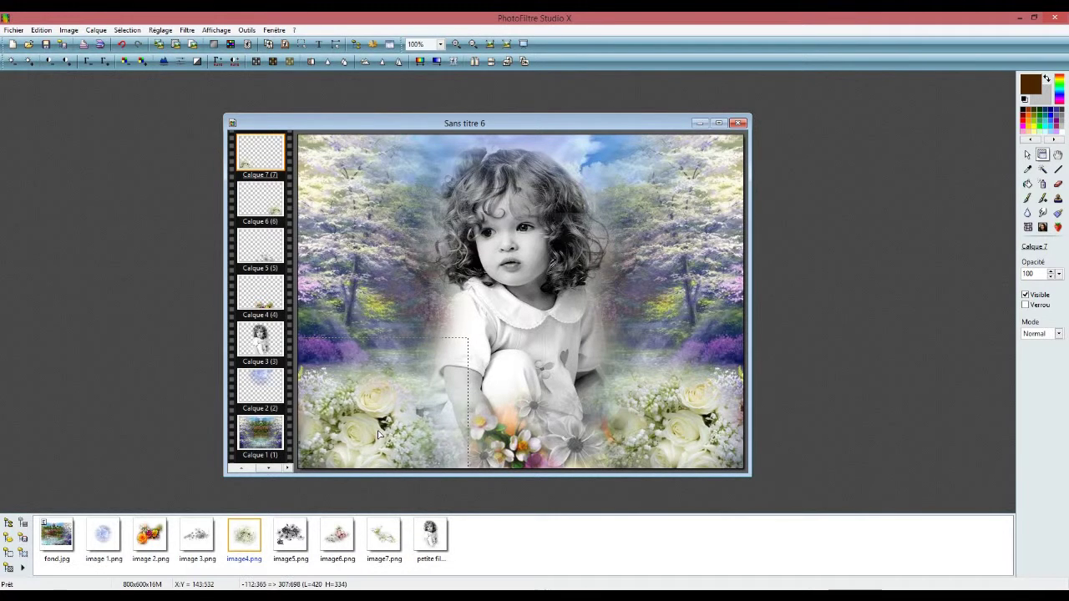
pyautogui.press('Right')
pyautogui.press('Right')
pyautogui.press('Right')
pyautogui.press('Right')
pyautogui.press('Right')
pyautogui.press('Right')
pyautogui.press('Right')
pyautogui.press('Right')
pyautogui.press('Right')
pyautogui.press('Right')
pyautogui.press('Right')
pyautogui.press('Right')
pyautogui.press('Right')
pyautogui.press('Right')
pyautogui.press('Right')
pyautogui.press('Right')
pyautogui.press('Right')
pyautogui.press('Right')
pyautogui.press('Right')
pyautogui.press('Right')
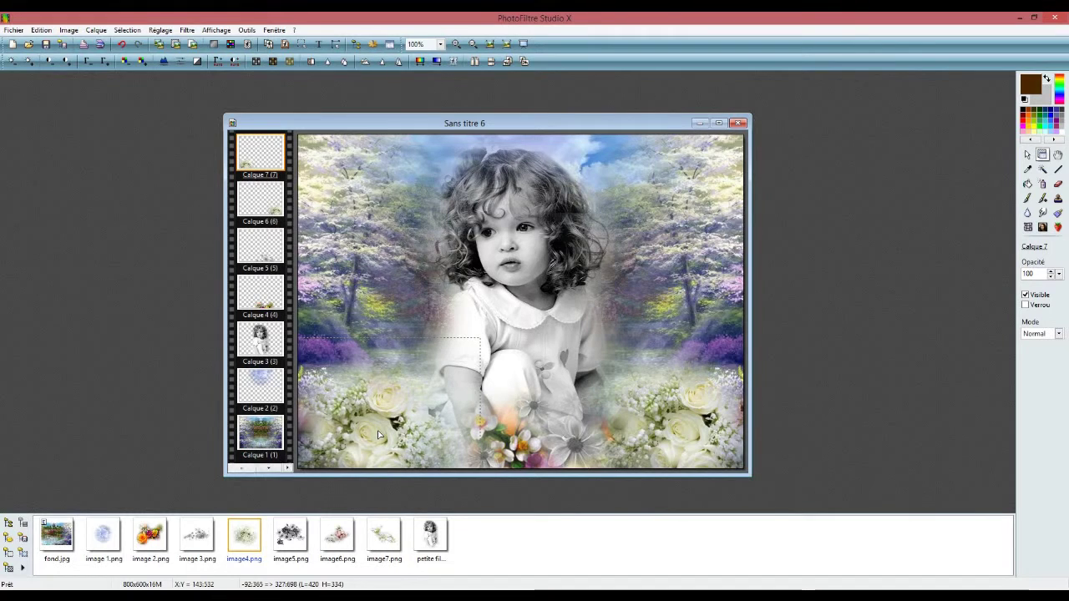
pyautogui.press('Right')
pyautogui.press('Right')
pyautogui.press('Right')
pyautogui.press('Right')
pyautogui.press('Right')
pyautogui.press('Right')
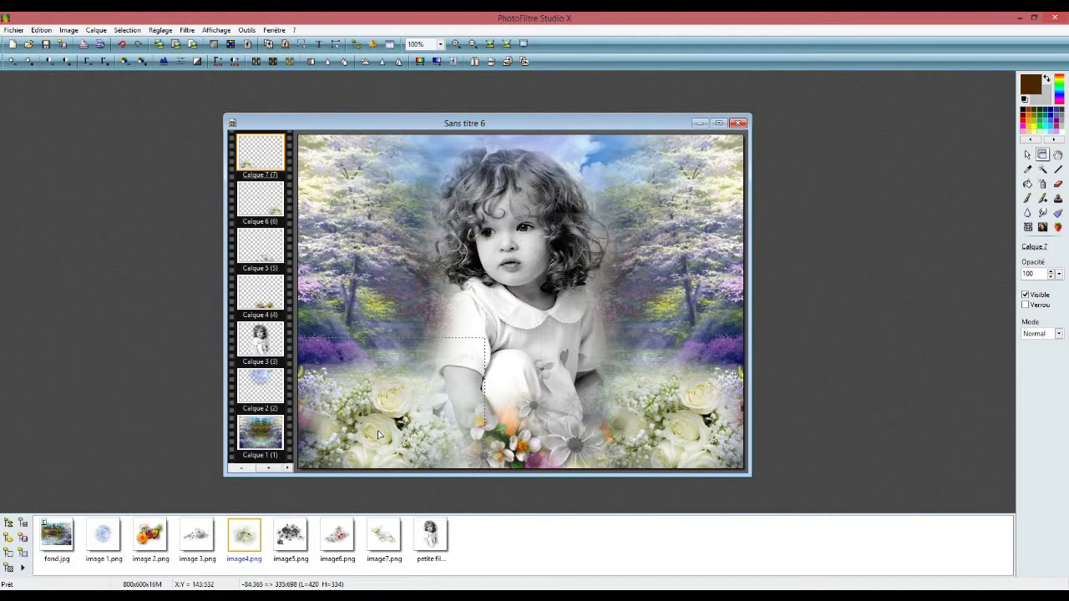
# Nudge the duplicated white rose layer up to Y 343
pyautogui.press('Down')
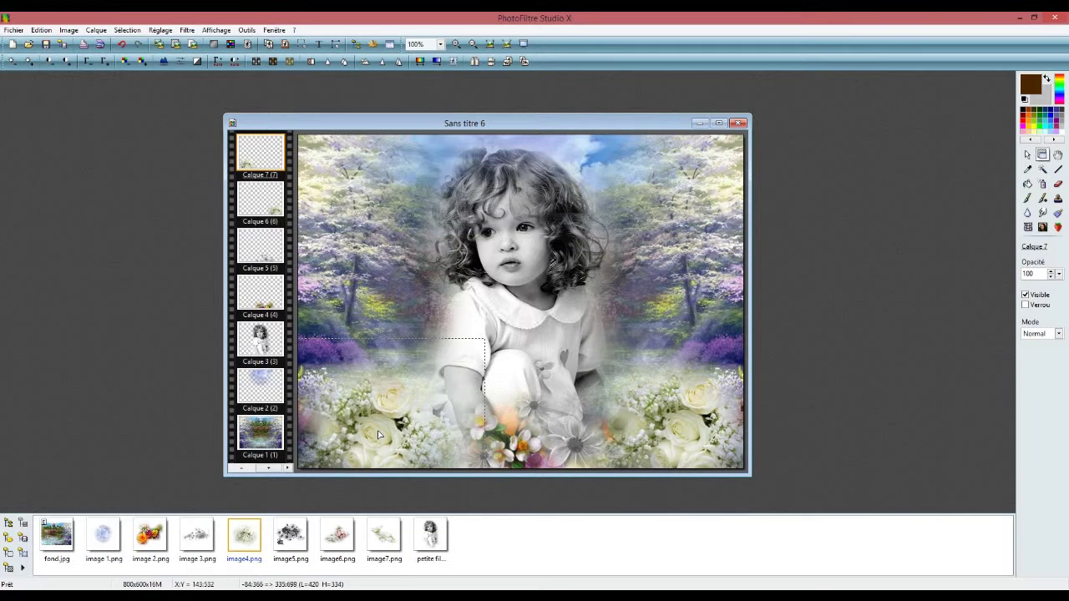
pyautogui.press('Up')
pyautogui.press('Up')
pyautogui.press('Up')
pyautogui.press('Up')
pyautogui.press('Up')
pyautogui.press('Up')
pyautogui.press('Up')
pyautogui.press('Up')
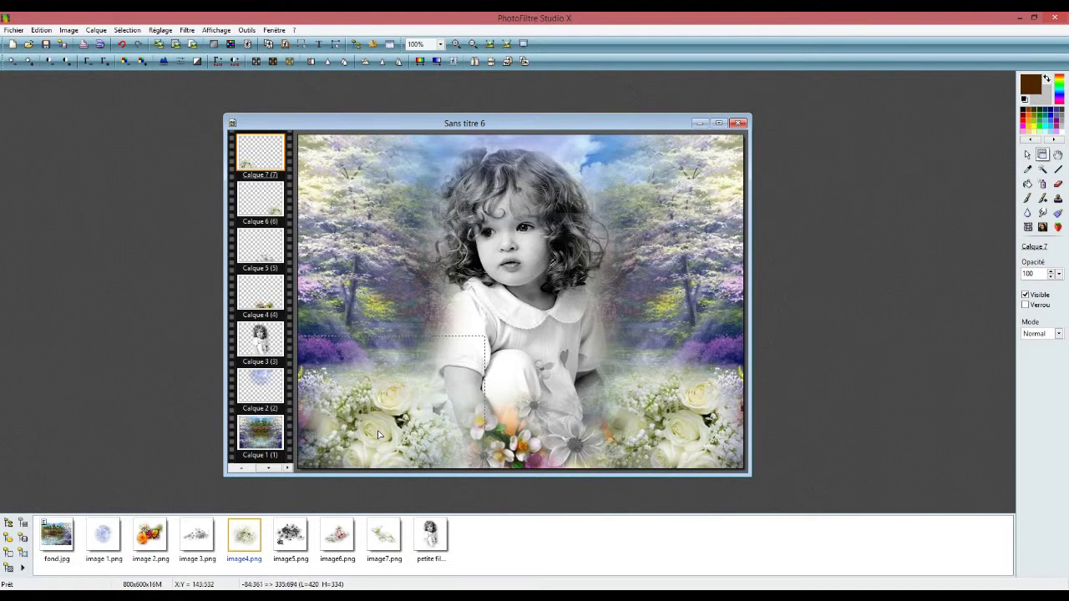
pyautogui.press('Up')
pyautogui.press('Up')
pyautogui.press('Up')
pyautogui.press('Up')
pyautogui.press('Up')
pyautogui.press('Up')
pyautogui.press('Up')
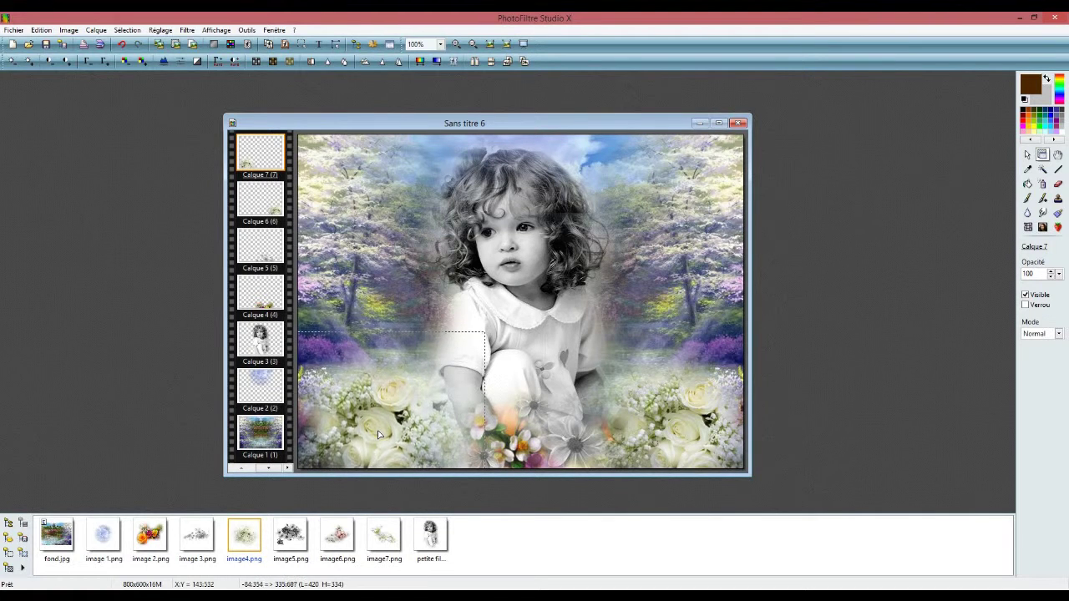
pyautogui.press('Up')
pyautogui.press('Up')
pyautogui.press('Up')
pyautogui.press('Up')
pyautogui.press('Up')
pyautogui.press('Up')
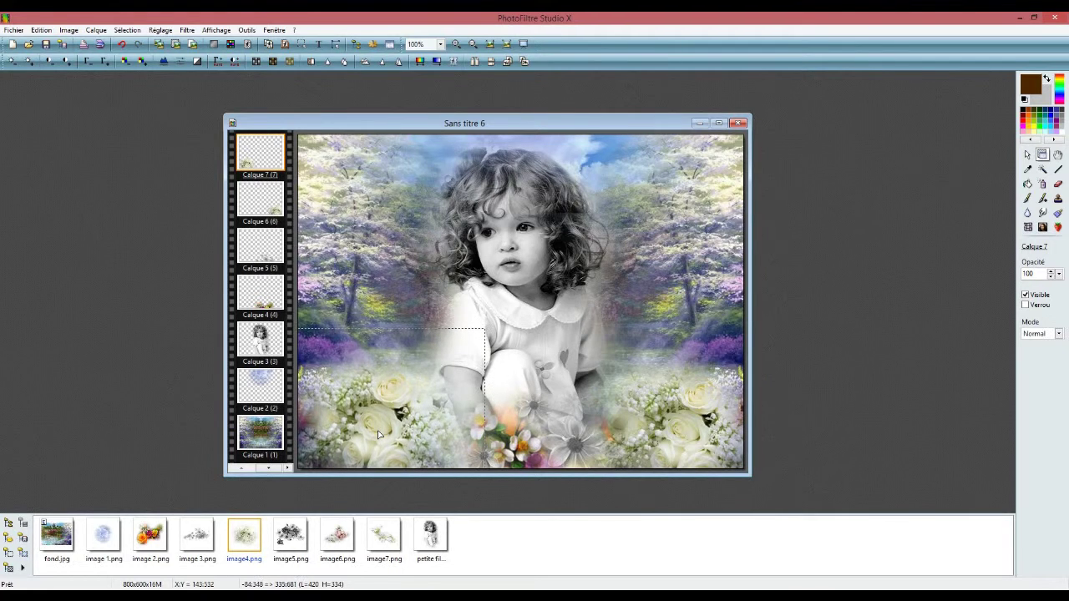
pyautogui.press('Up')
pyautogui.press('Up')
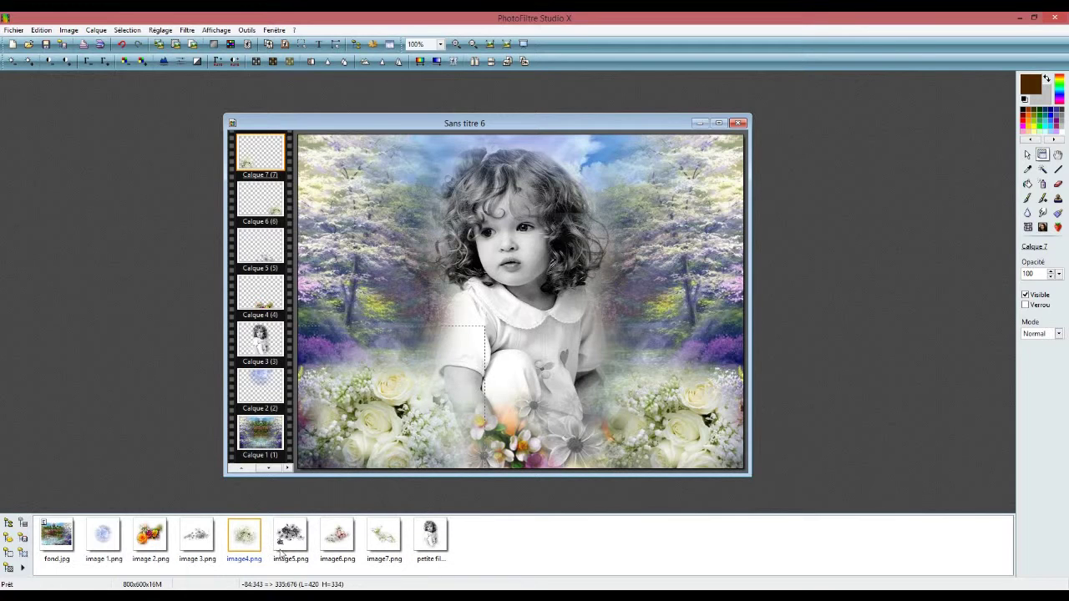
# Add image5.png as a 267 x 200 pixel layer in the montage's lower-left corner and nudge it to X -20, Y 483
pyautogui.moveTo(292, 550); pyautogui.dragTo(380, 450)
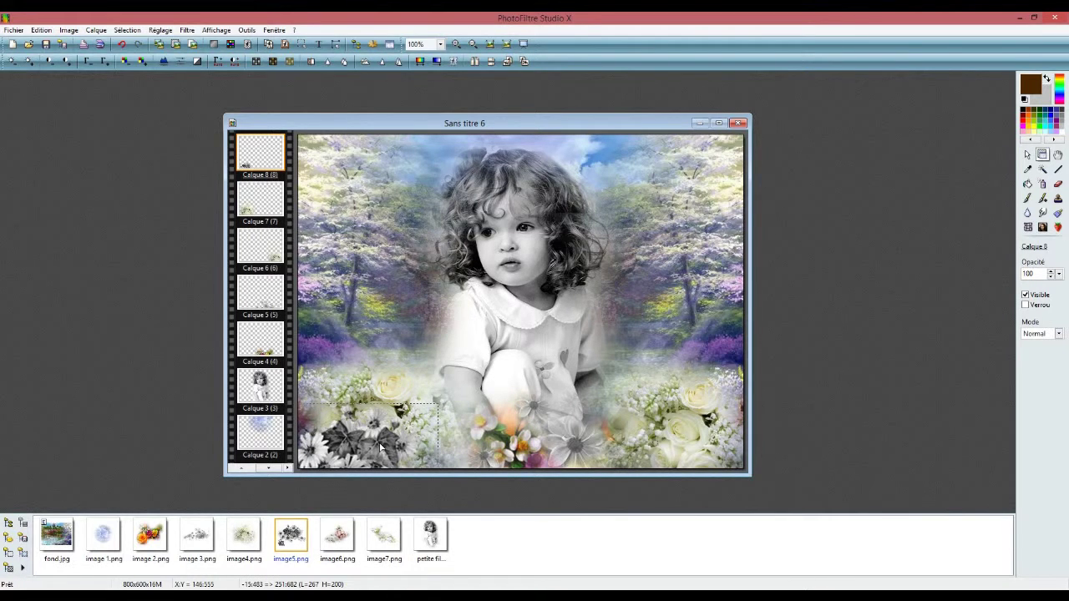
pyautogui.press('Left')
pyautogui.press('Left')
pyautogui.press('Left')
pyautogui.press('Left')
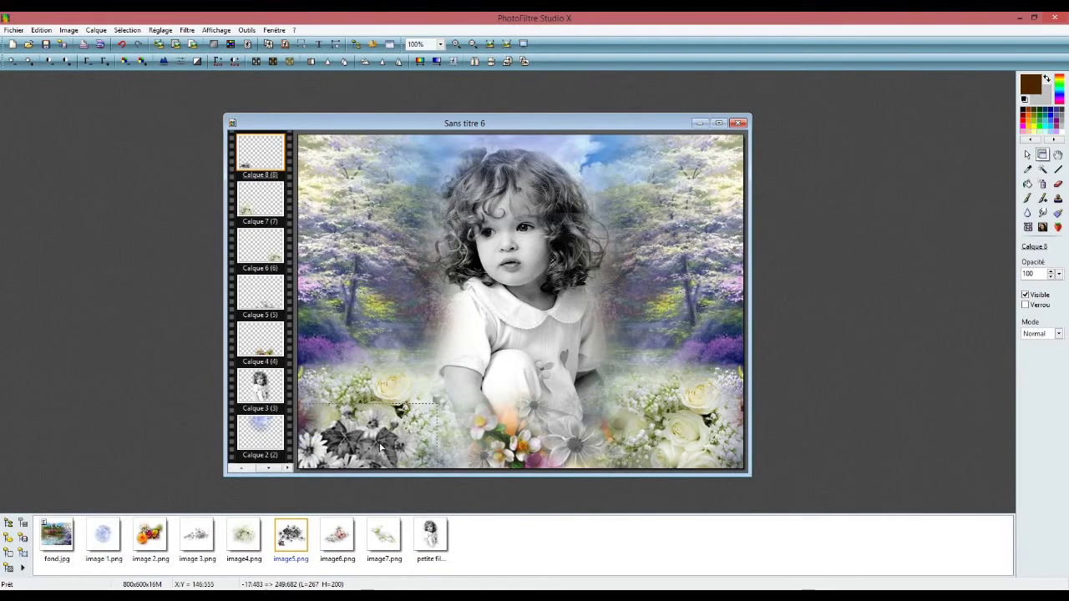
pyautogui.press('Left')
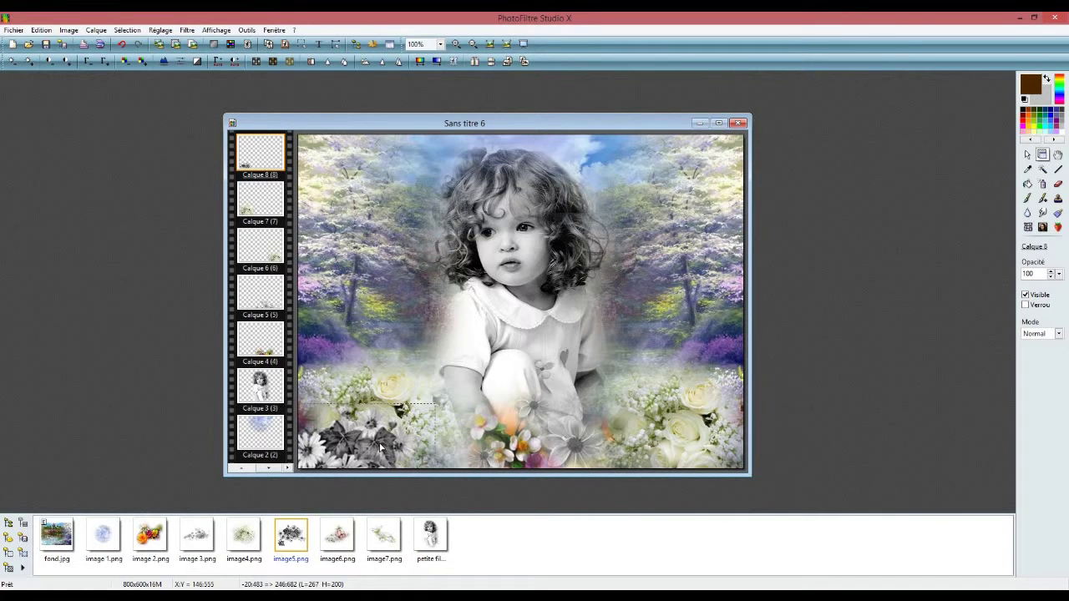
# Nudge the image5.png flower layer in the montage's lower-left corner up to Y 463
pyautogui.press('Up')
pyautogui.press('Up')
pyautogui.press('Up')
pyautogui.press('Up')
pyautogui.press('Up')
pyautogui.press('Up')
pyautogui.press('Up')
pyautogui.press('Up')
pyautogui.press('Up')
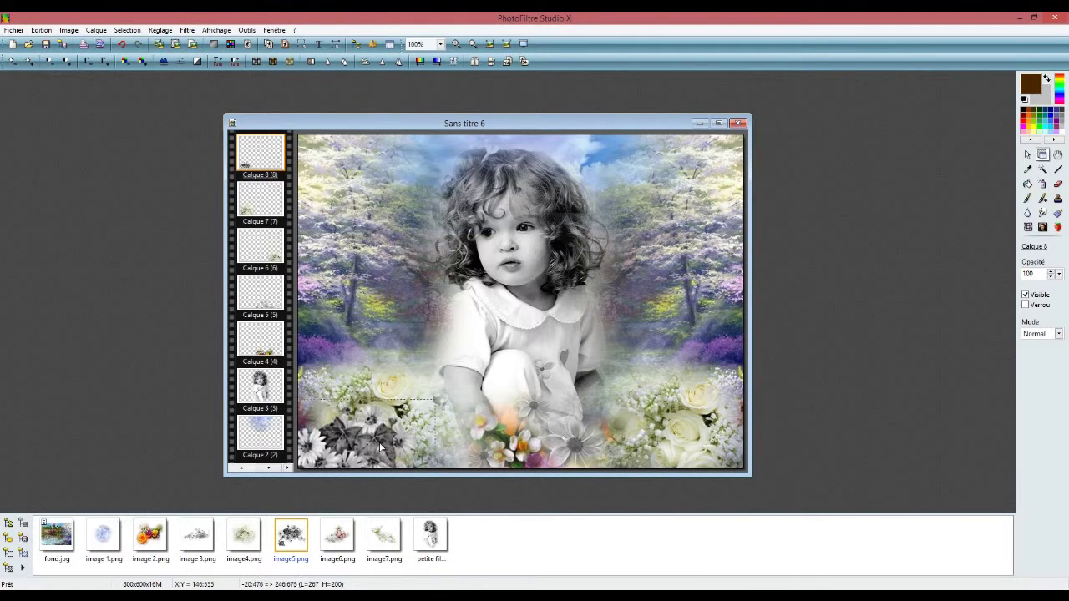
pyautogui.press('Up')
pyautogui.press('Up')
pyautogui.press('Up')
pyautogui.press('Up')
pyautogui.press('Up')
pyautogui.press('Up')
pyautogui.press('Up')
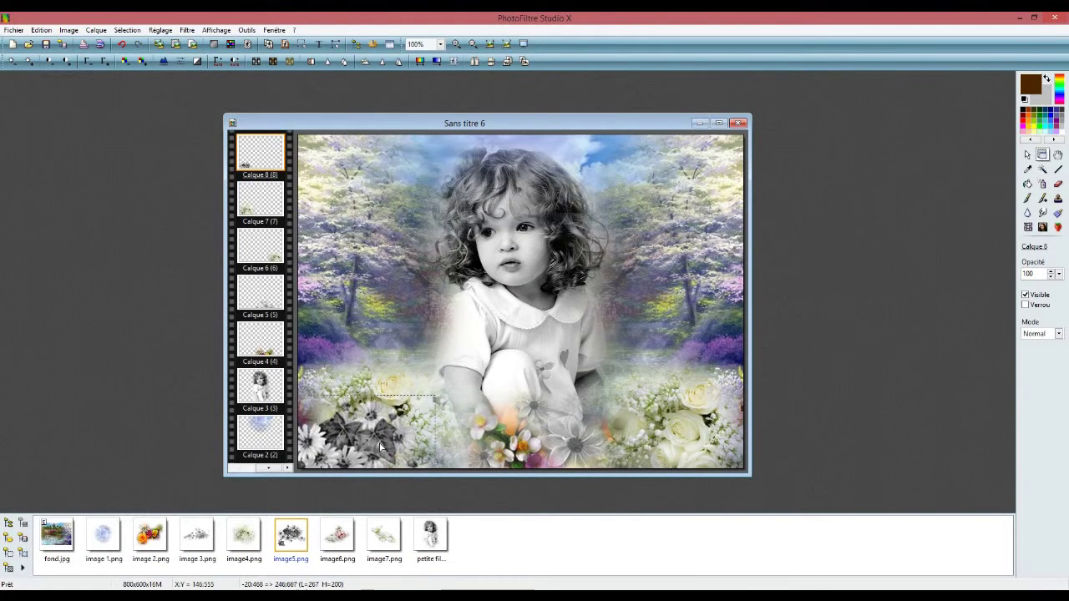
pyautogui.press('Up')
pyautogui.press('Up')
pyautogui.press('Up')
pyautogui.press('Up')
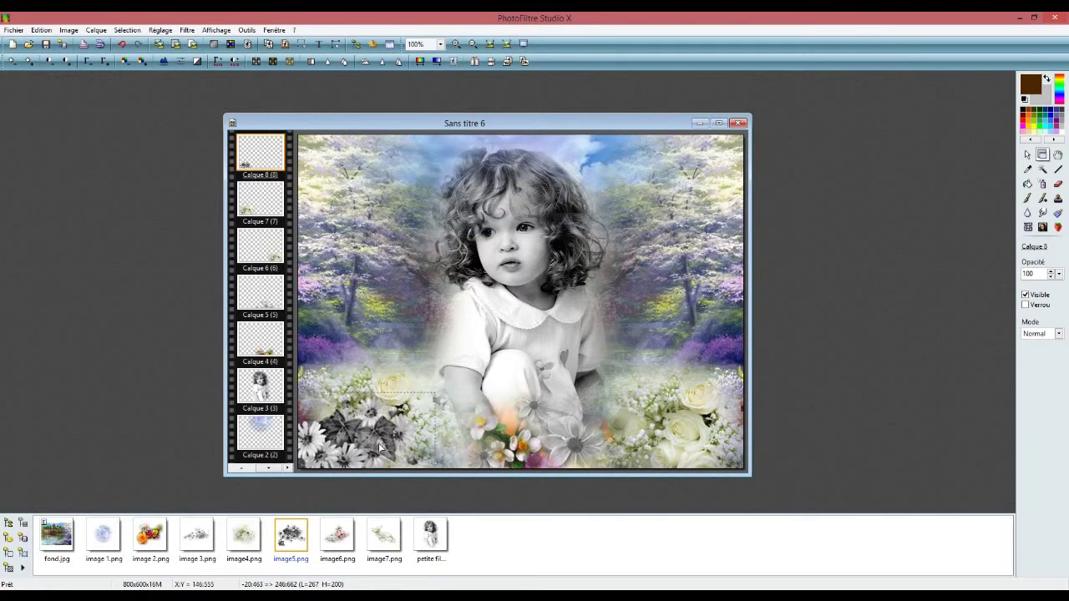
# Add image6.png as a layer, undo the accidental shift of the portrait and move the pink flowers to about X 160, Y 132
pyautogui.moveTo(339, 540); pyautogui.dragTo(494, 298)
pyautogui.click(493, 299)
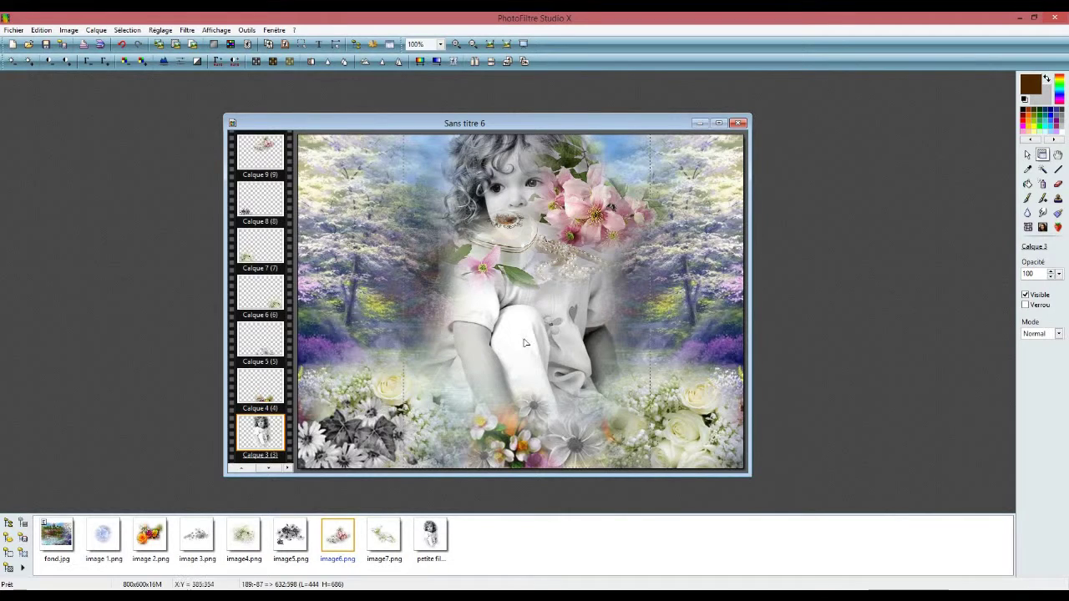
pyautogui.click(122, 45)
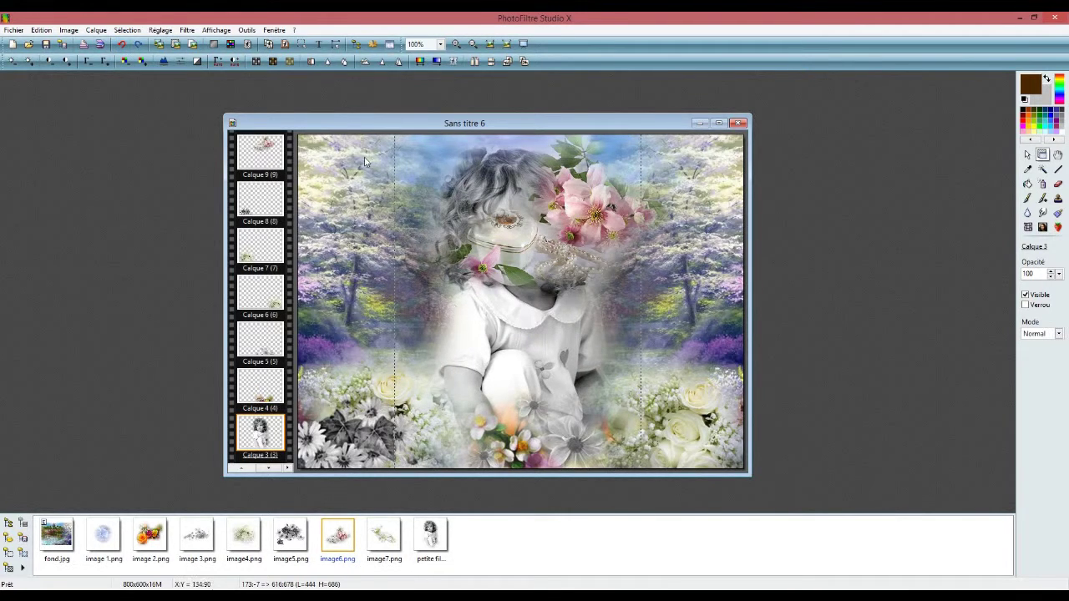
pyautogui.click(273, 151)
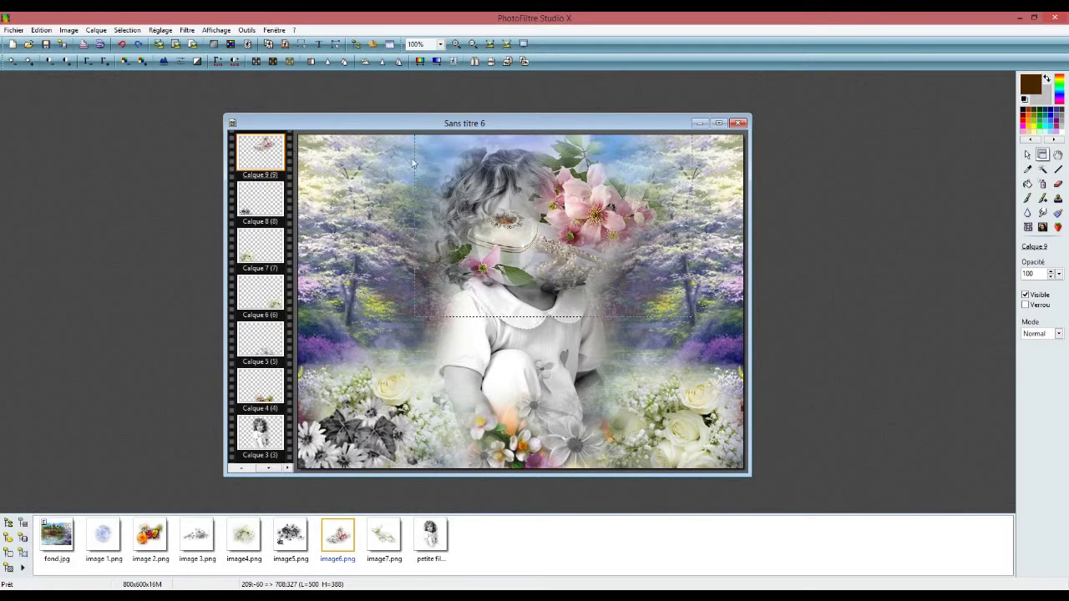
pyautogui.moveTo(595, 215); pyautogui.dragTo(568, 321)
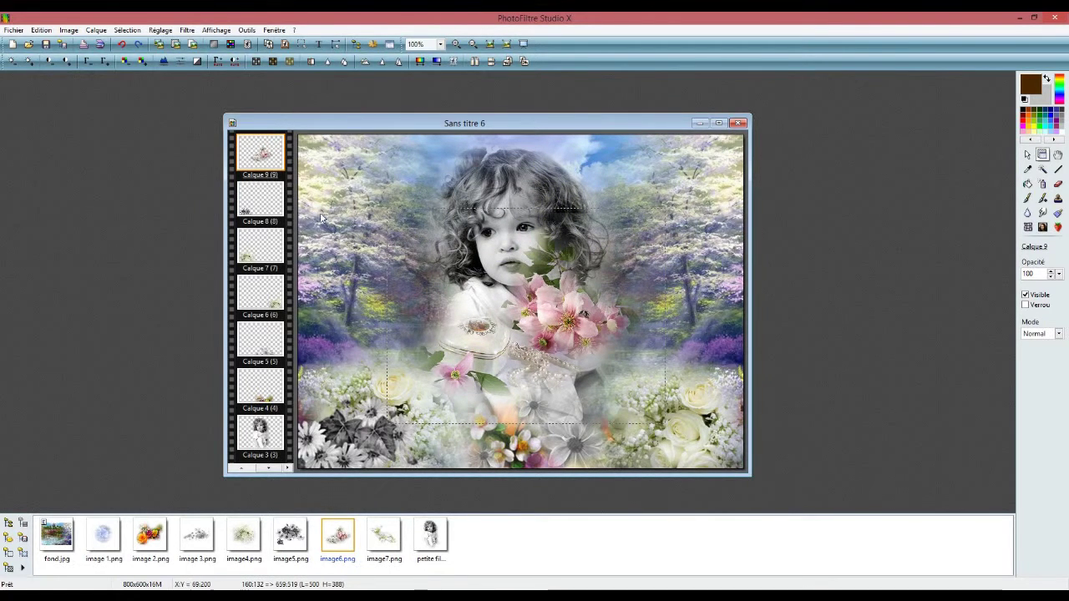
# Enter a size of 489 x 372 pixels for the pink flower layer without keeping its proportions
pyautogui.rightClick(277, 159)
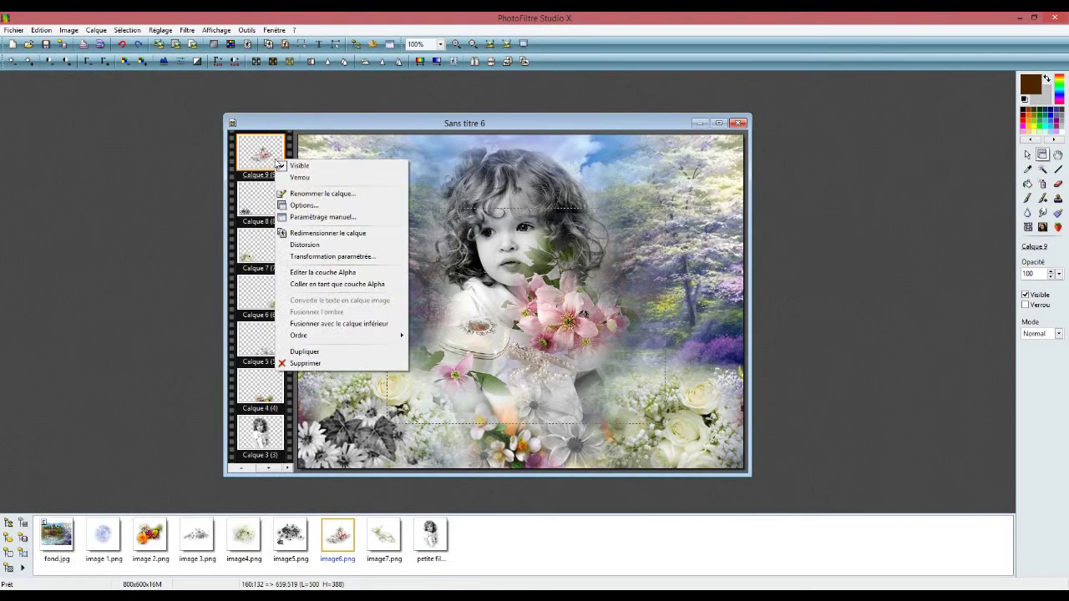
pyautogui.click(337, 220)
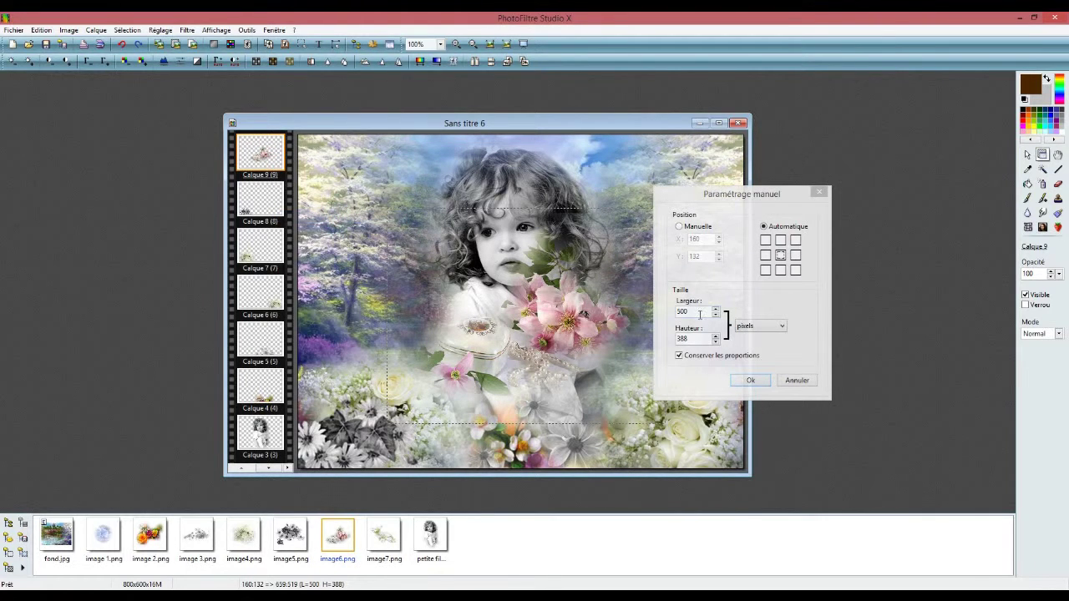
pyautogui.click(679, 356)
pyautogui.doubleClick(686, 311)
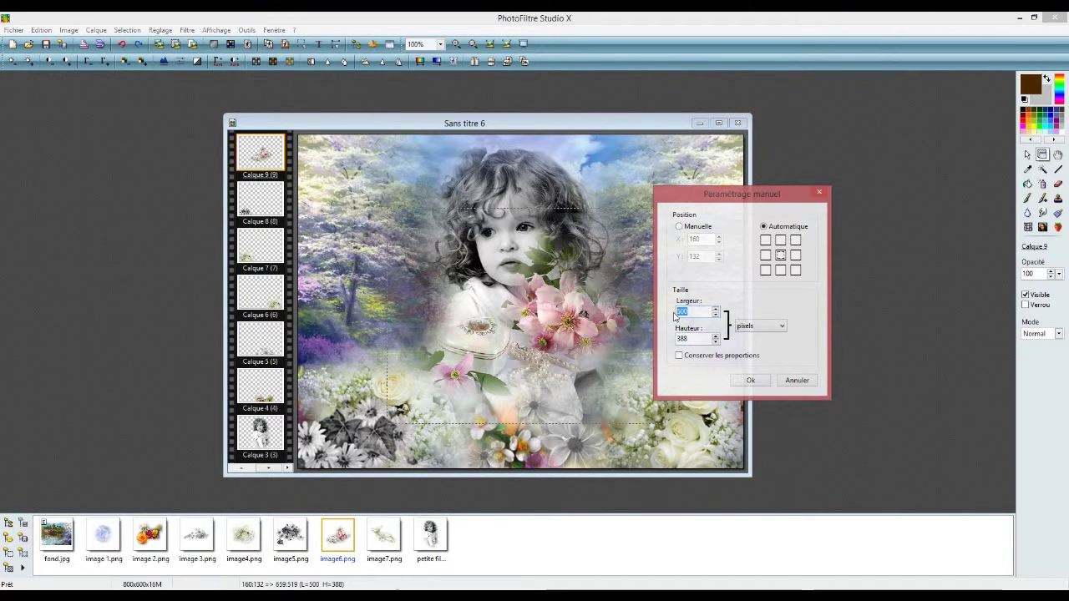
pyautogui.write('489')
pyautogui.moveTo(698, 347); pyautogui.dragTo(677, 347)
pyautogui.write('372')
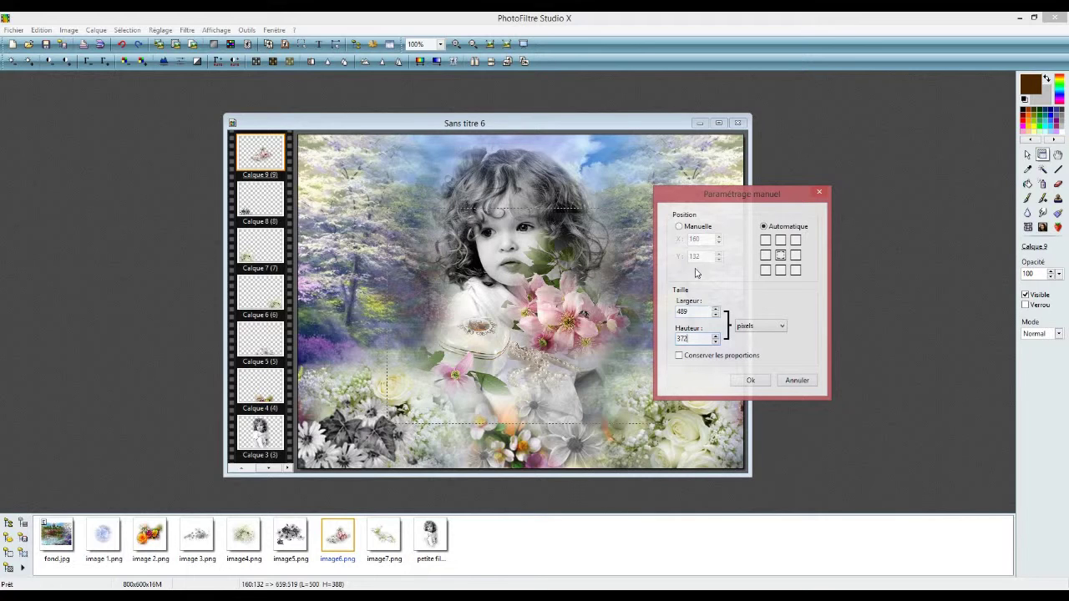
# Position the pink flower layer manually at X -72, Y 331 and apply the layer settings
pyautogui.click(680, 227)
pyautogui.moveTo(706, 239); pyautogui.dragTo(684, 239)
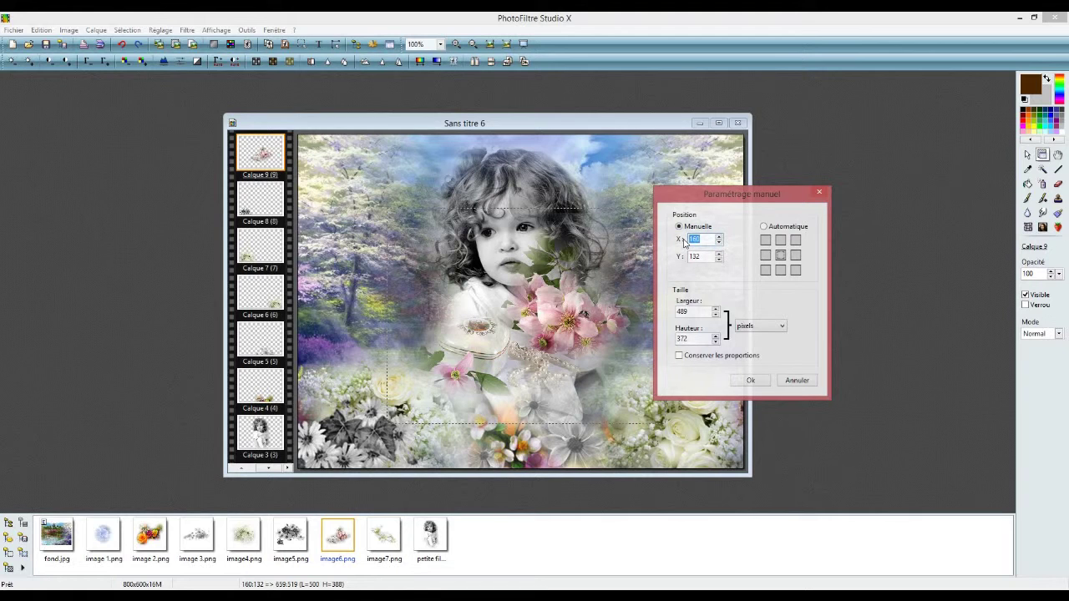
pyautogui.press('BackSpace')
pyautogui.moveTo(715, 259); pyautogui.dragTo(687, 257)
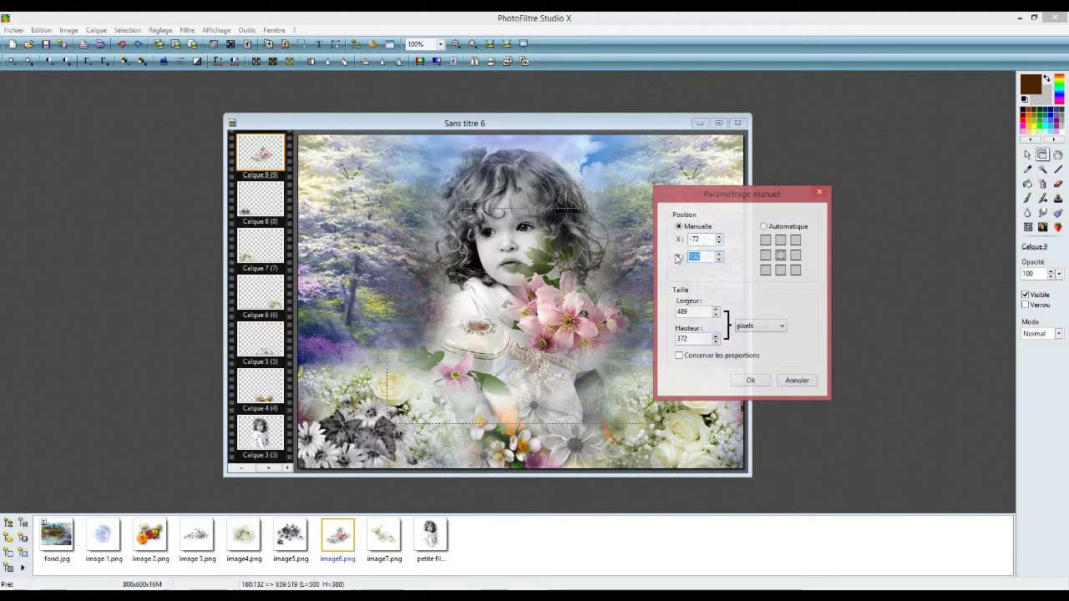
pyautogui.write('331')
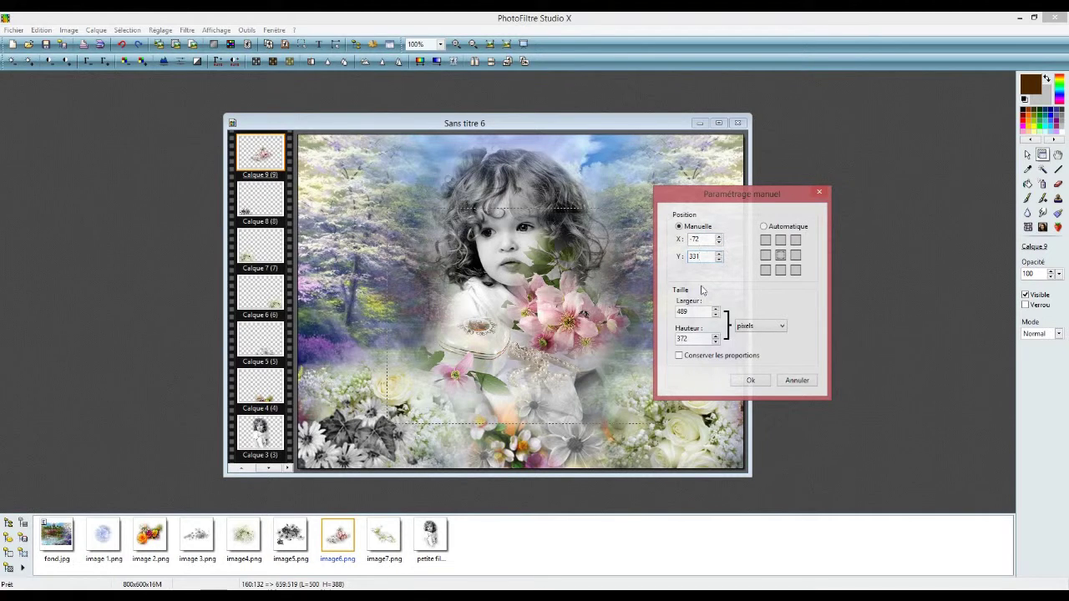
pyautogui.click(750, 380)
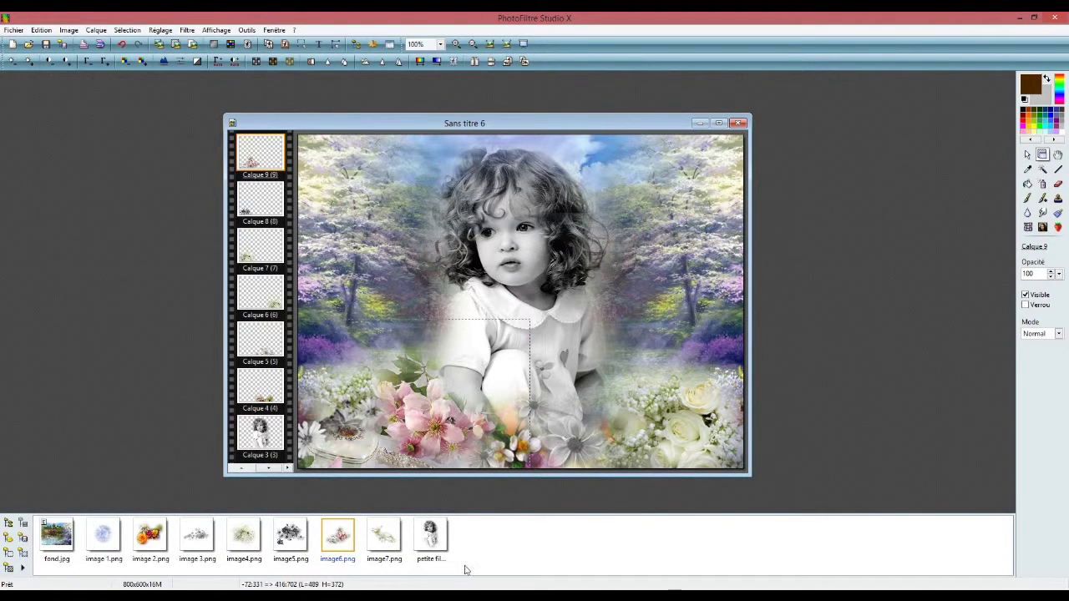
# Add image7.png to the montage as a layer and enter a width of 286 pixels, keeping its proportions
pyautogui.click(392, 548)
pyautogui.moveTo(392, 548); pyautogui.dragTo(539, 315)
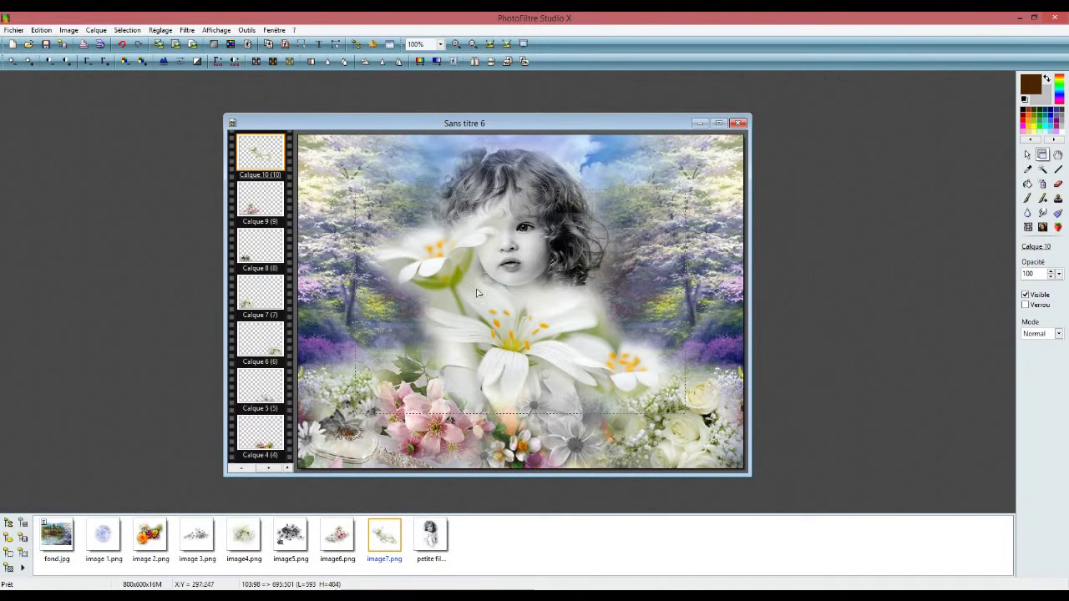
pyautogui.rightClick(244, 149)
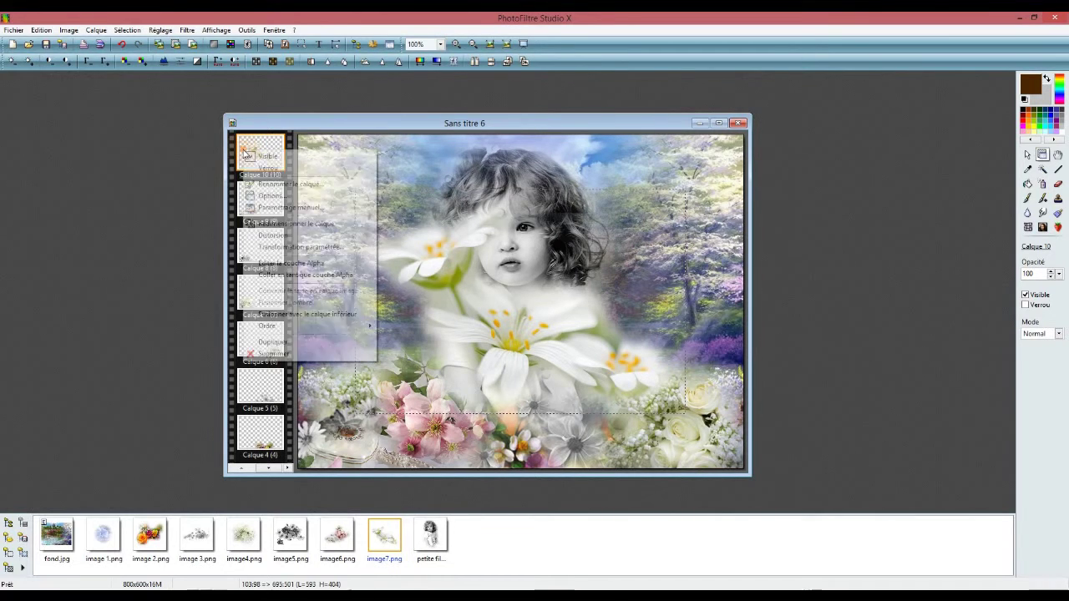
pyautogui.click(284, 208)
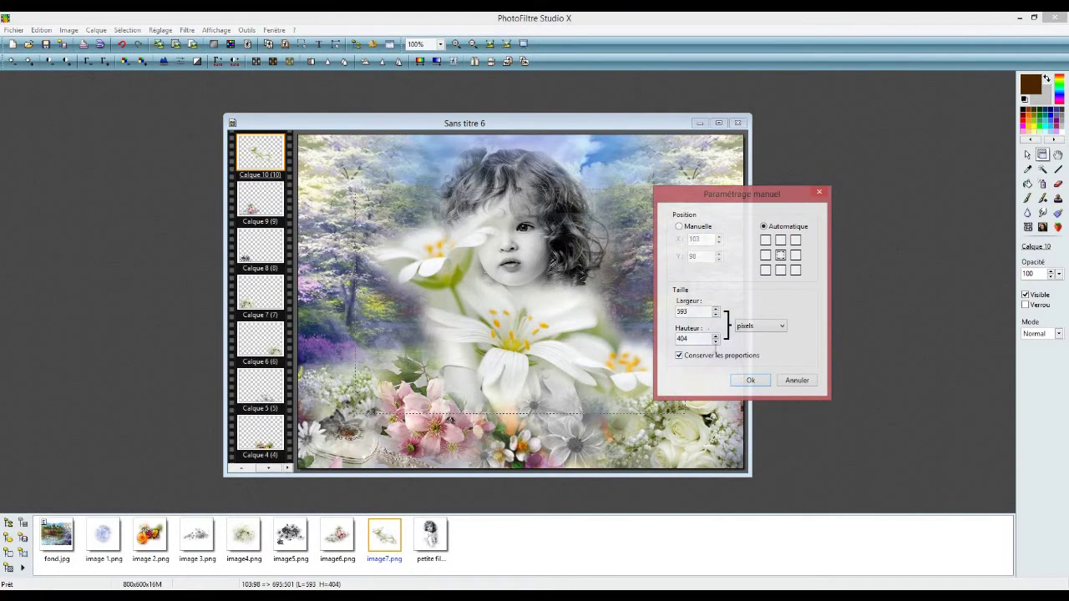
pyautogui.doubleClick(696, 314)
pyautogui.write('286')
# Position the white flower layer manually at X 312, Y 433 and apply the layer settings
pyautogui.click(679, 227)
pyautogui.doubleClick(707, 240)
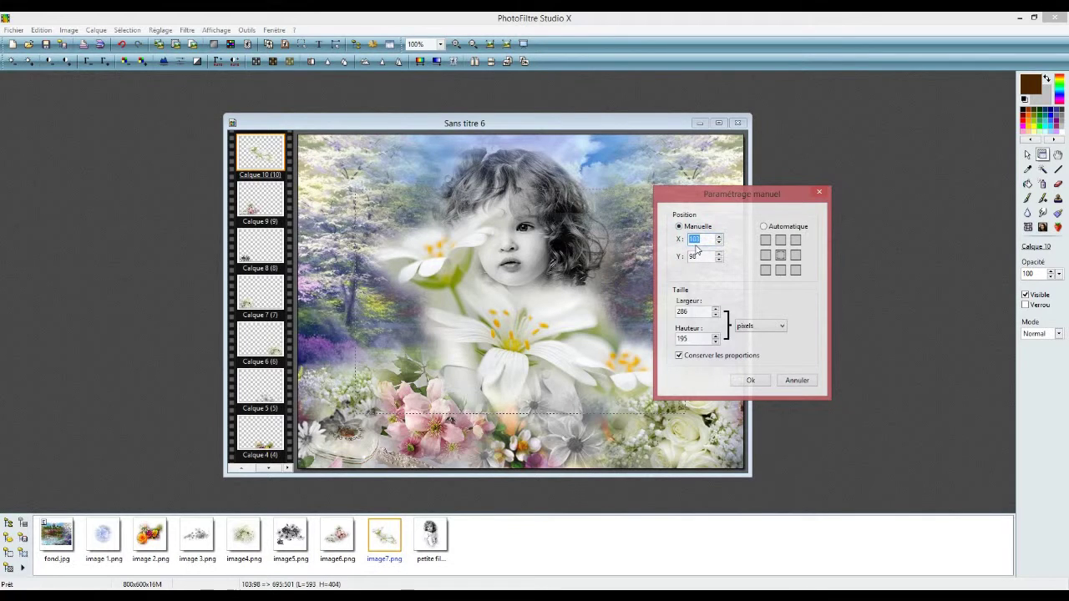
pyautogui.write('312')
pyautogui.doubleClick(694, 256)
pyautogui.write('433')
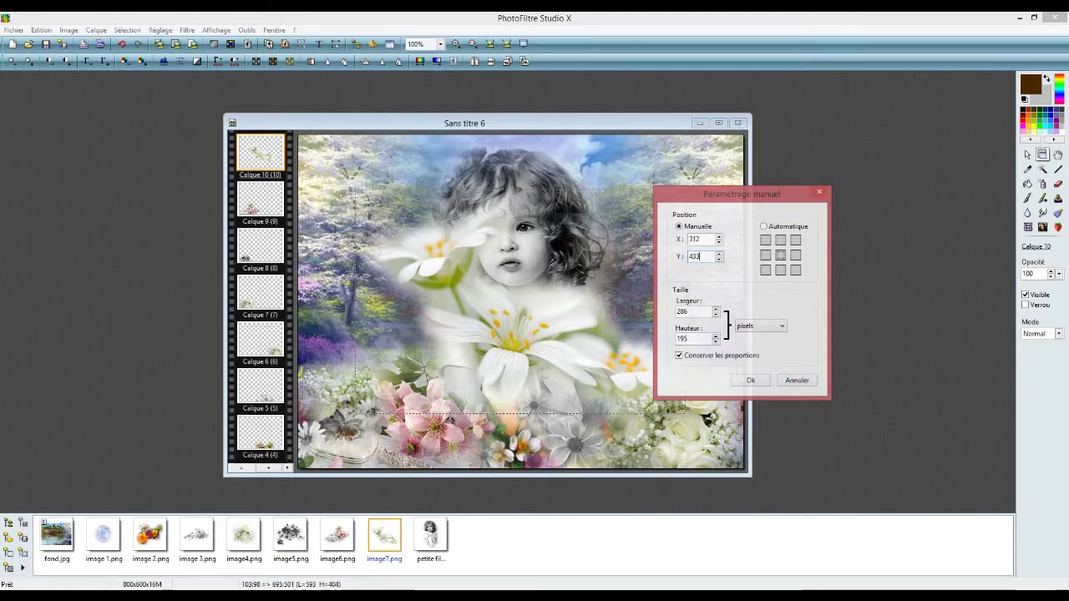
pyautogui.click(748, 380)
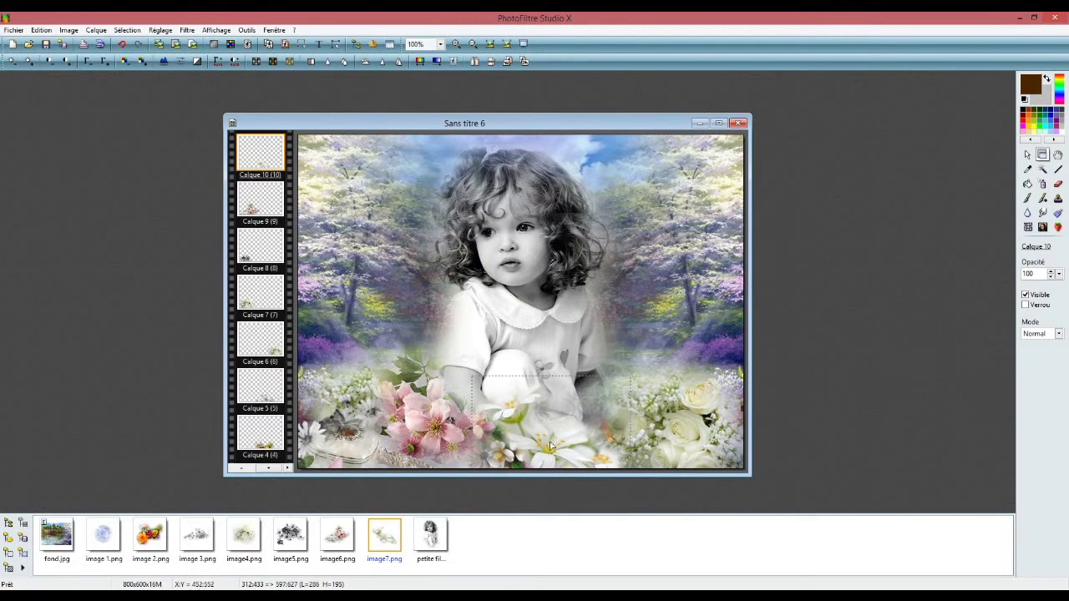
# Mirror the white flower layer horizontally, then duplicate it and mirror the copy horizontally
pyautogui.click(475, 63)
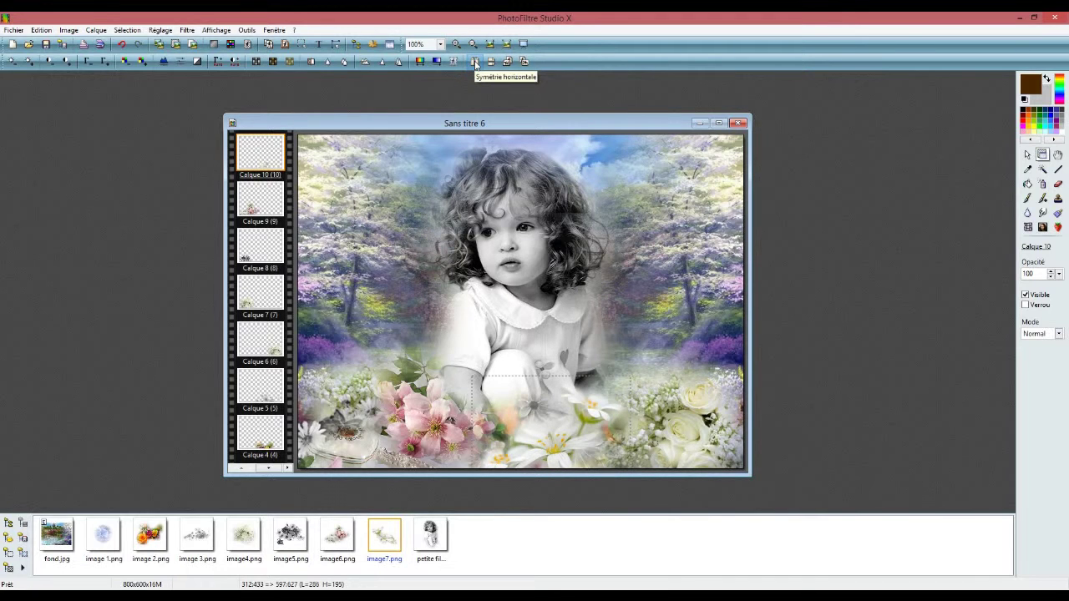
pyautogui.rightClick(243, 142)
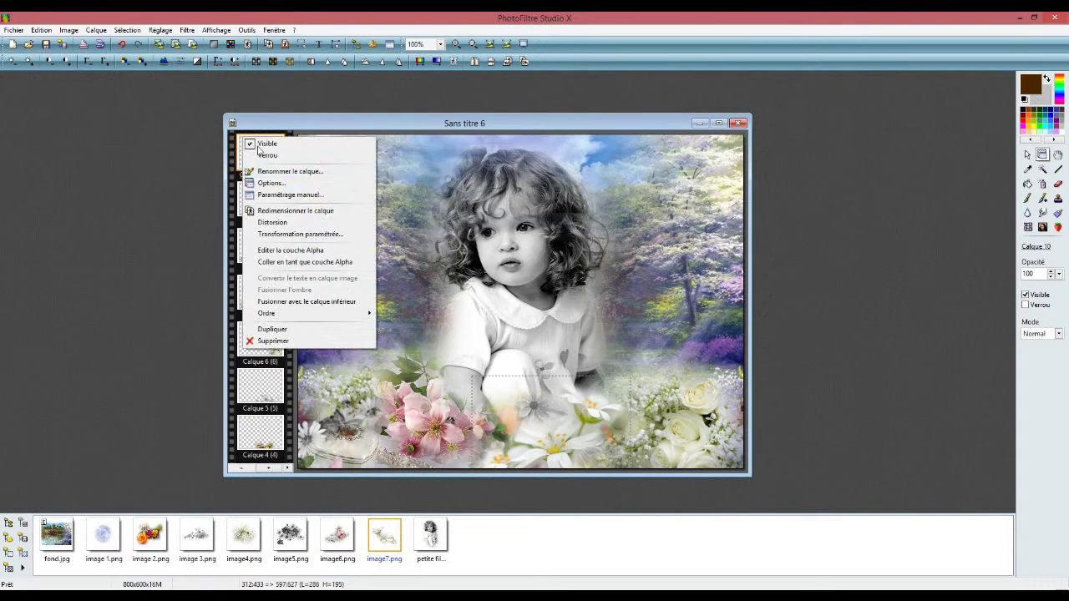
pyautogui.click(299, 332)
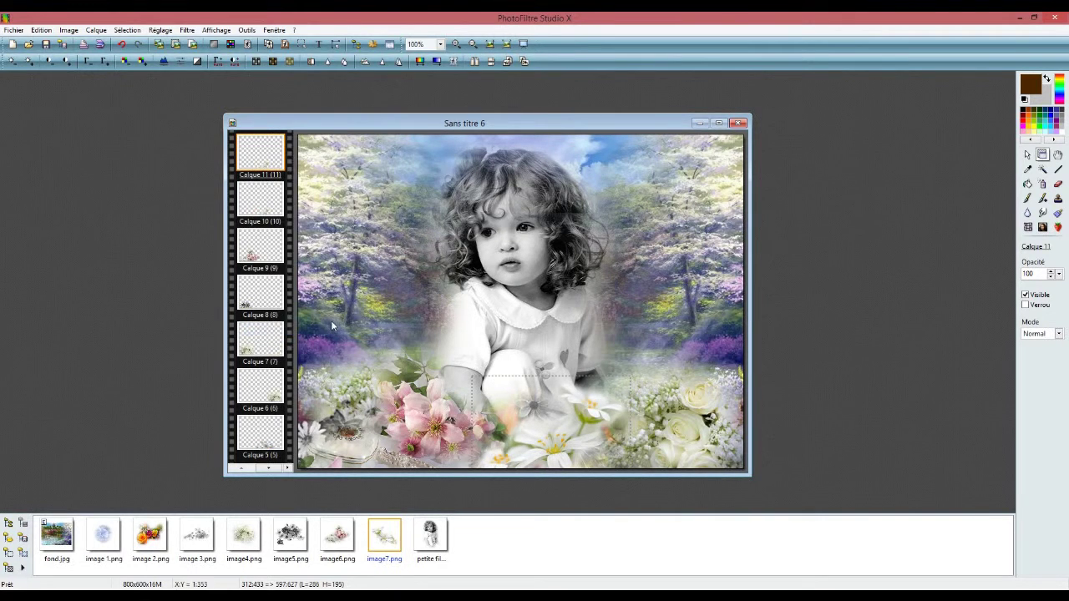
pyautogui.click(476, 63)
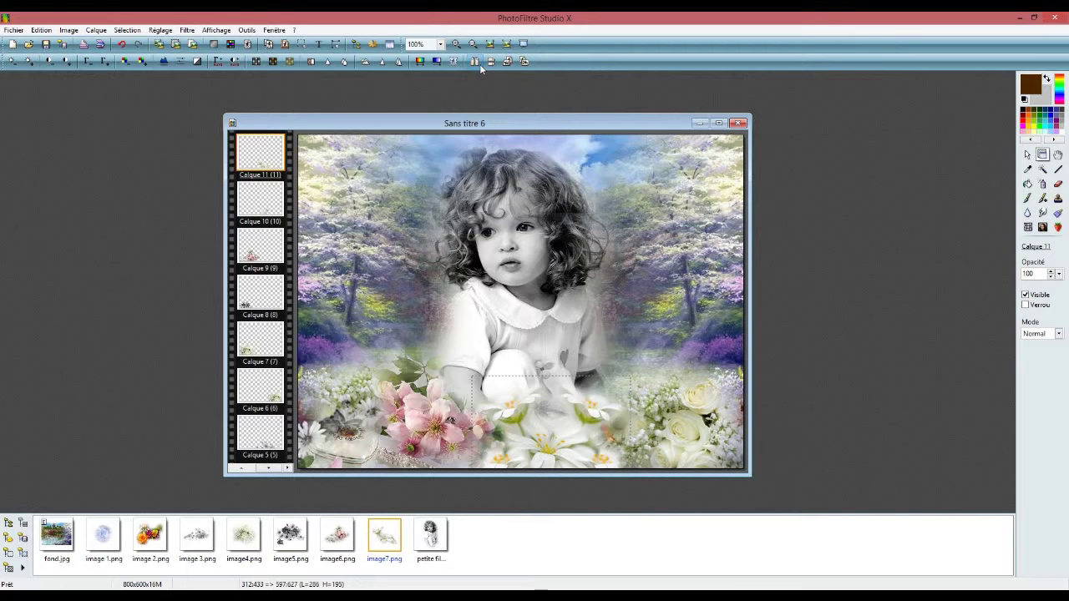
# Nudge the duplicated white flower layer left to X 184, in front of the girl
pyautogui.press('Left')
pyautogui.press('Left')
pyautogui.press('Left')
pyautogui.press('Left')
pyautogui.press('Left')
pyautogui.press('Left')
pyautogui.press('Left')
pyautogui.press('Left')
pyautogui.press('Left')
pyautogui.press('Left')
pyautogui.press('Left')
pyautogui.press('Left')
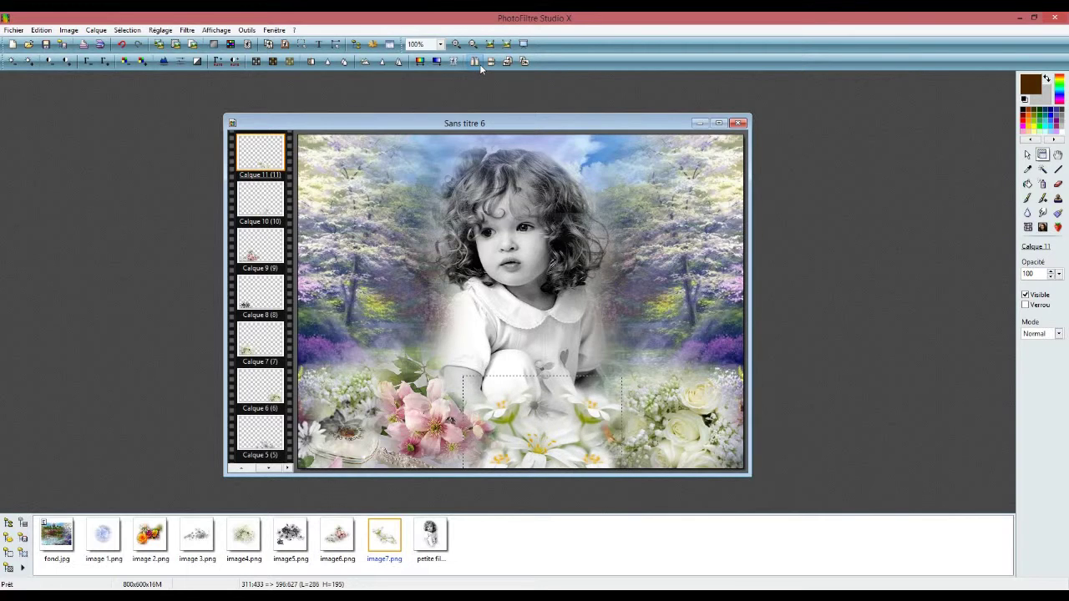
pyautogui.press('Left')
pyautogui.press('Left')
pyautogui.press('Left')
pyautogui.press('Left')
pyautogui.press('Left')
pyautogui.press('Left')
pyautogui.press('Left')
pyautogui.press('Left')
pyautogui.press('Left')
pyautogui.press('Left')
pyautogui.press('Left')
pyautogui.press('Left')
pyautogui.press('Left')
pyautogui.press('Left')
pyautogui.press('Left')
pyautogui.press('Left')
pyautogui.press('Left')
pyautogui.press('Left')
pyautogui.press('Left')
pyautogui.press('Left')
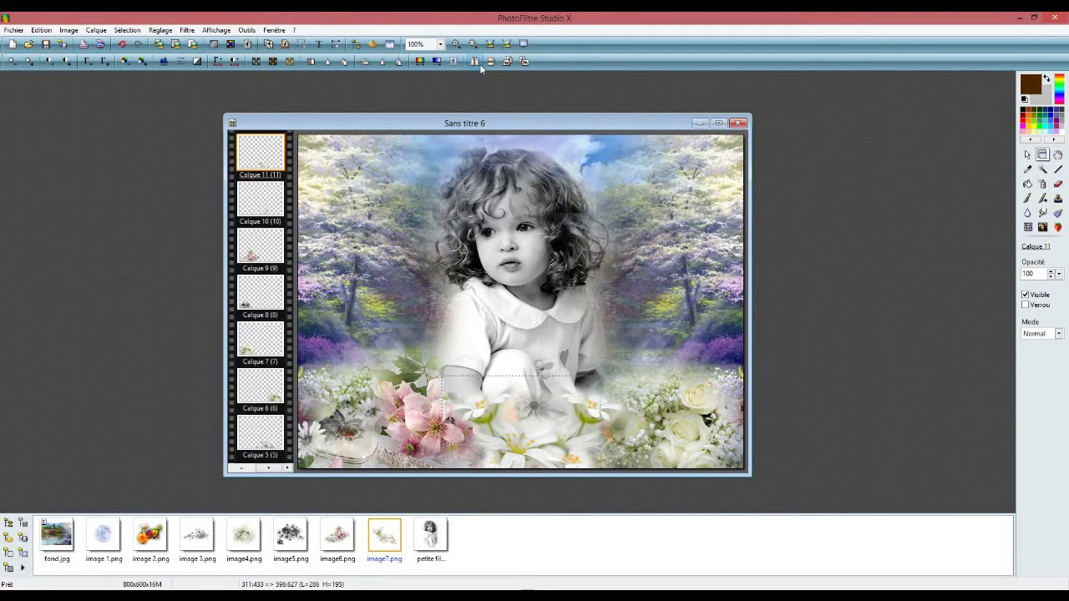
pyautogui.press('Left')
pyautogui.press('Left')
pyautogui.press('Left')
pyautogui.press('Left')
pyautogui.press('Left')
pyautogui.press('Left')
pyautogui.press('Left')
pyautogui.press('Left')
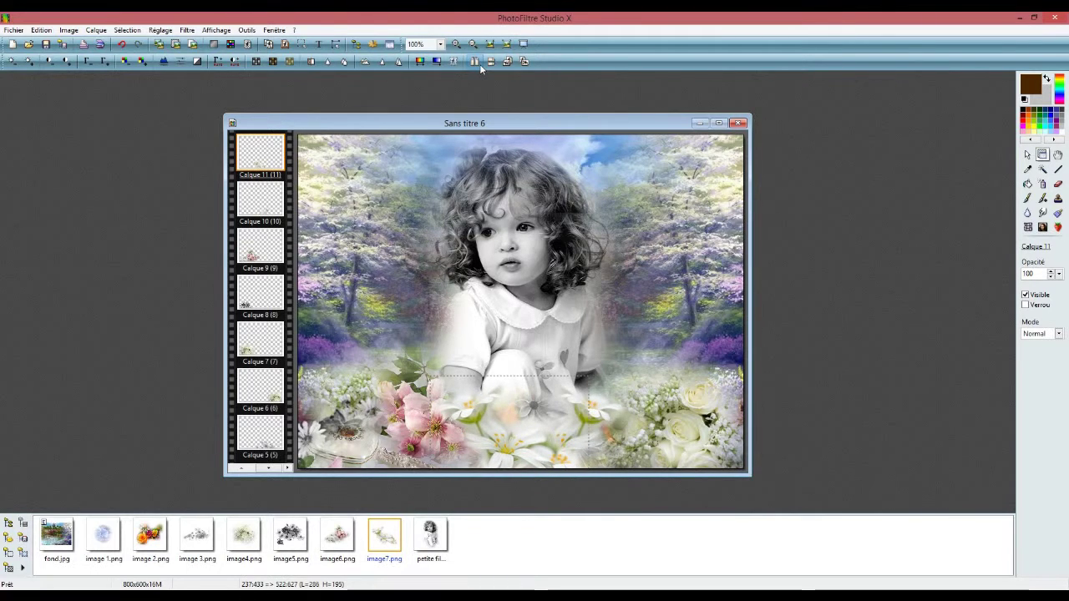
pyautogui.press('Left')
pyautogui.press('Left')
pyautogui.press('Left')
pyautogui.press('Left')
pyautogui.press('Left')
pyautogui.press('Left')
pyautogui.press('Left')
pyautogui.press('Left')
pyautogui.press('Left')
pyautogui.press('Left')
pyautogui.press('Left')
pyautogui.press('Left')
pyautogui.press('Left')
pyautogui.press('Left')
pyautogui.press('Left')
pyautogui.press('Left')
pyautogui.press('Left')
pyautogui.press('Left')
pyautogui.press('Left')
pyautogui.press('Left')
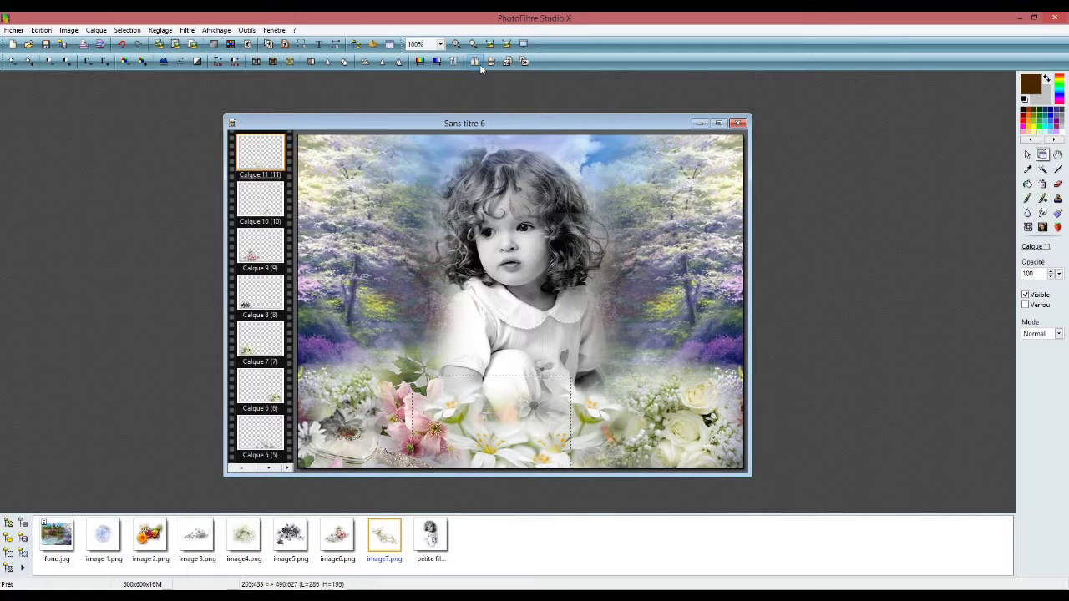
pyautogui.press('Left')
pyautogui.press('Left')
pyautogui.press('Left')
pyautogui.press('Left')
pyautogui.press('Left')
pyautogui.press('Left')
pyautogui.press('Left')
pyautogui.press('Left')
pyautogui.press('Left')
pyautogui.press('Left')
pyautogui.press('Left')
pyautogui.press('Left')
pyautogui.press('Left')
pyautogui.press('Left')
pyautogui.press('Left')
pyautogui.press('Left')
pyautogui.press('Left')
pyautogui.press('Left')
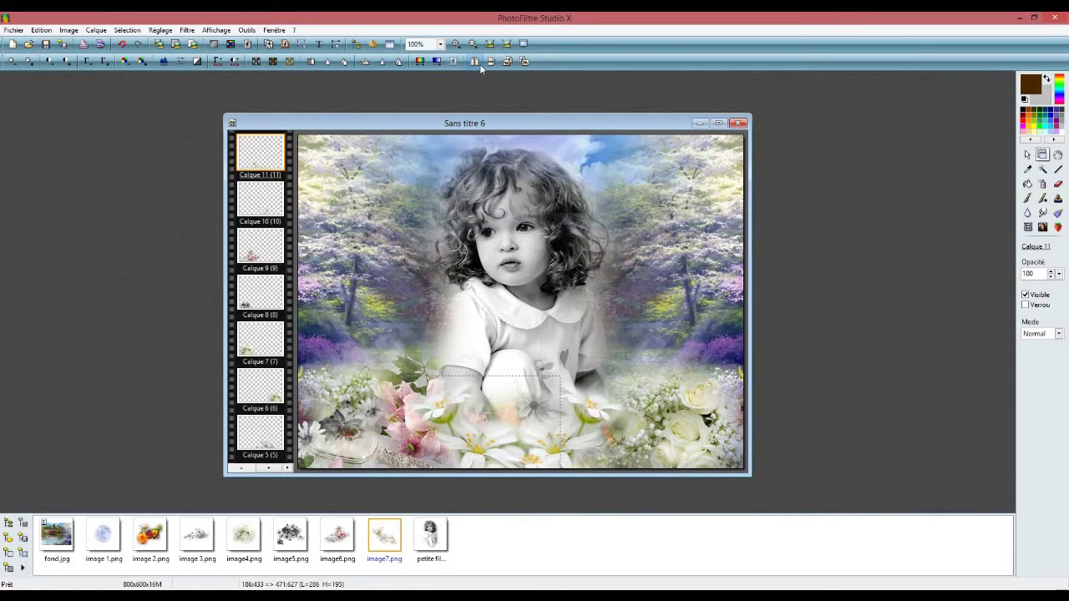
pyautogui.press('Left')
pyautogui.press('Left')
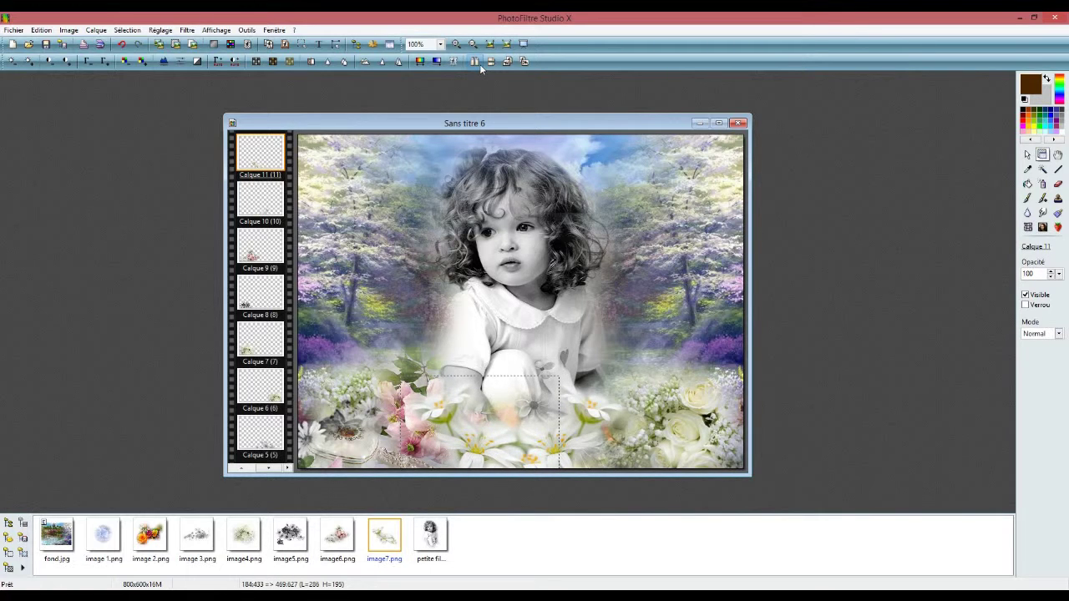
# Nudge the duplicated white flower layer up to Y 419
pyautogui.press('Up')
pyautogui.press('Up')
pyautogui.press('Up')
pyautogui.press('Up')
pyautogui.press('Up')
pyautogui.press('Up')
pyautogui.press('Up')
pyautogui.press('Up')
pyautogui.press('Up')
pyautogui.press('Up')
pyautogui.press('Up')
pyautogui.press('Up')
pyautogui.press('Up')
pyautogui.press('Up')
pyautogui.press('Up')
pyautogui.press('Up')
pyautogui.press('Up')
pyautogui.press('Up')
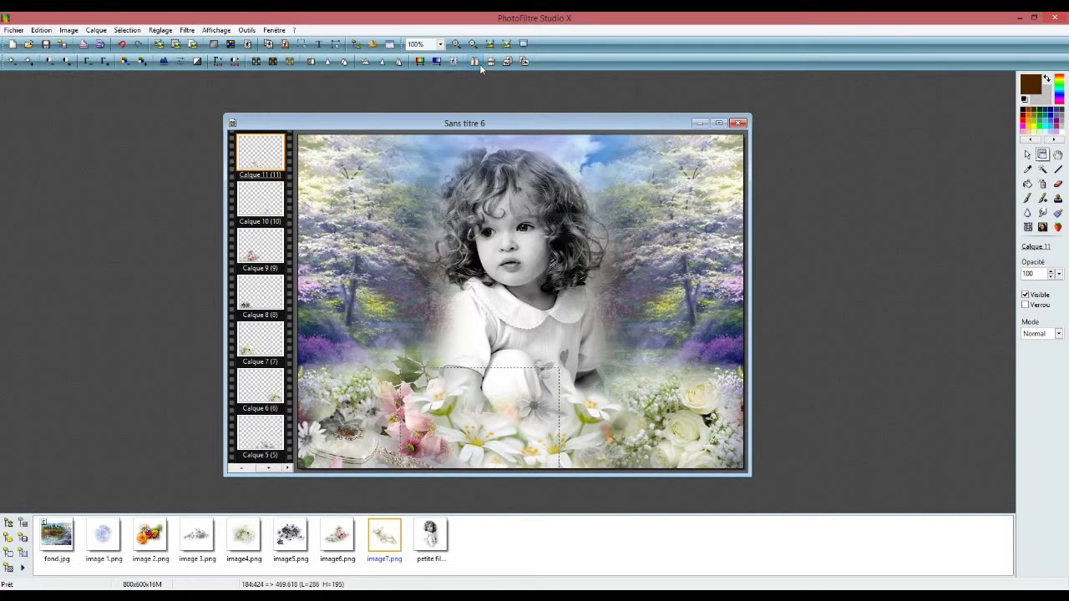
pyautogui.press('Down')
pyautogui.press('Down')
pyautogui.press('Down')
pyautogui.press('Down')
# Merge all layers of the montage into the background
pyautogui.click(97, 31)
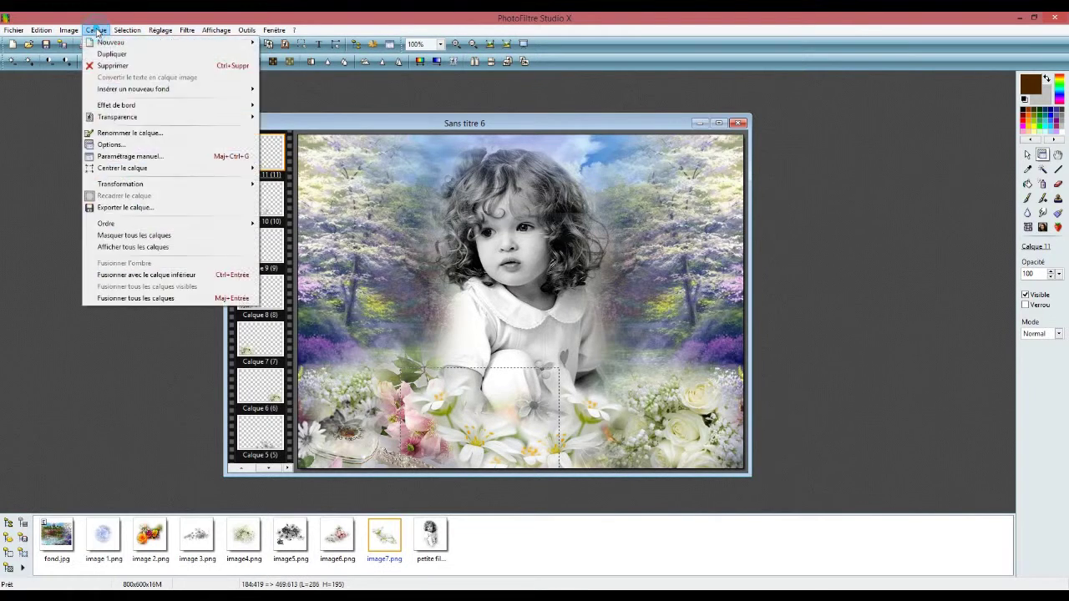
pyautogui.click(156, 300)
pyautogui.moveTo(428, 130); pyautogui.dragTo(396, 128)
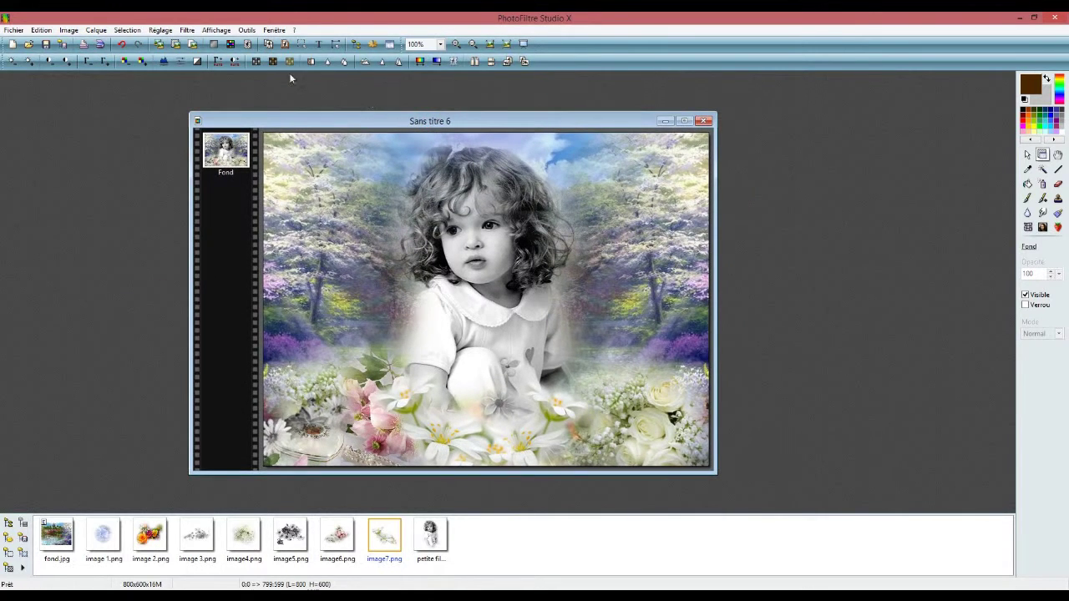
# Convert the merged montage to grayscale using the Luminosité method
pyautogui.click(187, 30)
pyautogui.moveTo(200, 44)
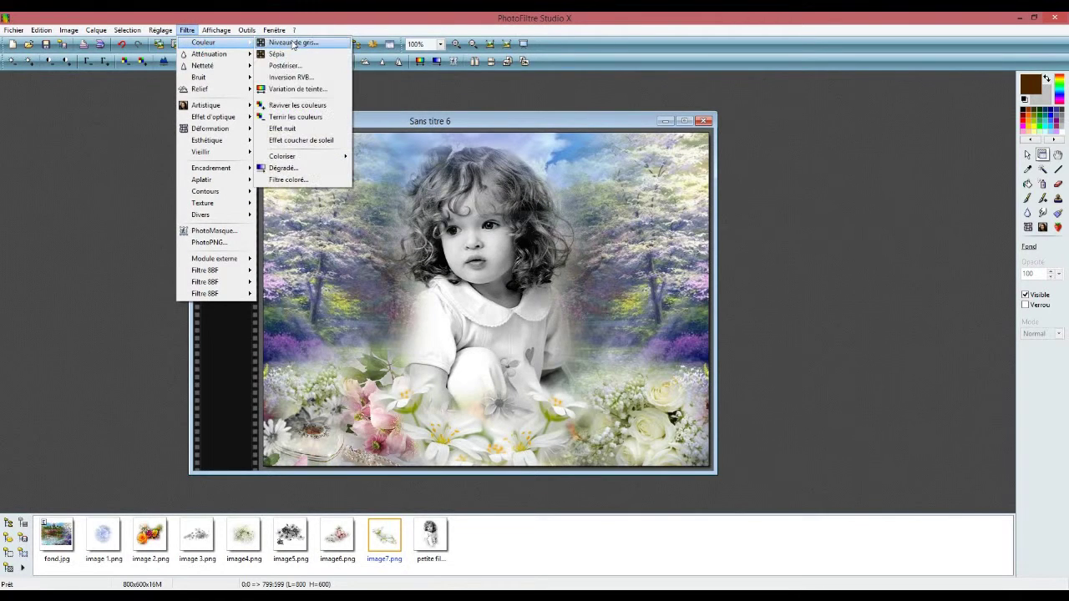
pyautogui.click(288, 41)
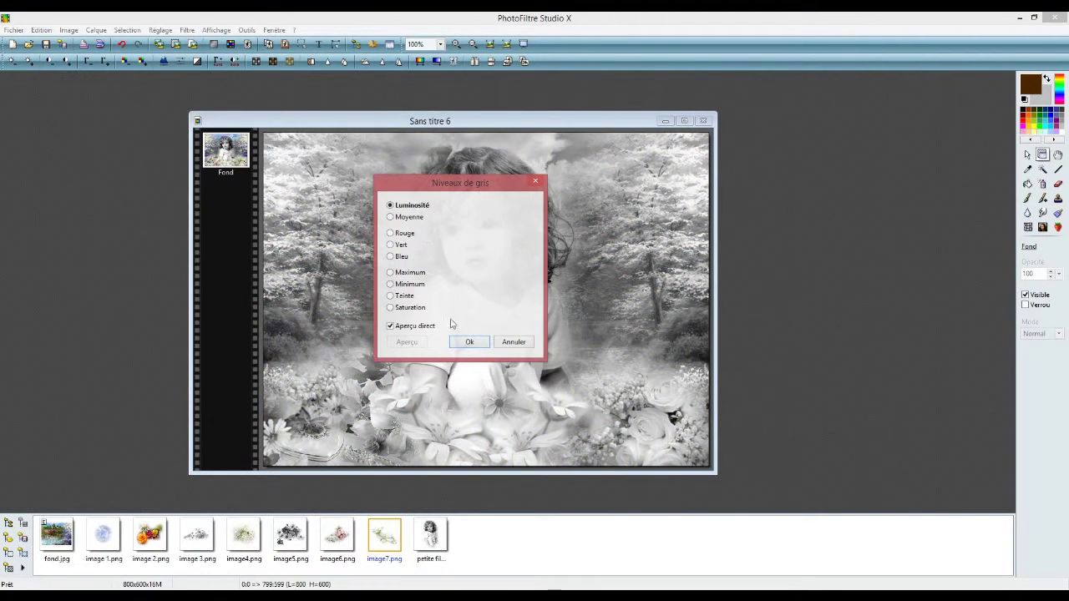
pyautogui.click(469, 344)
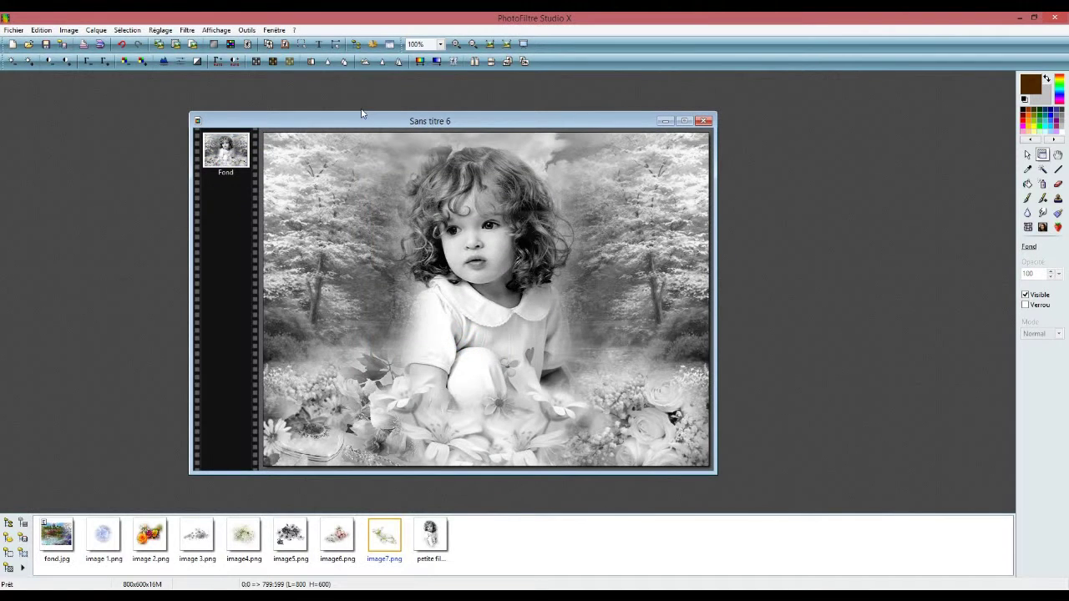
# Apply the Filters Unlimited 2.0 Buttons & Frames effect Glass Frame 2 to the montage with a Frame Size of 10
pyautogui.moveTo(365, 122); pyautogui.dragTo(357, 124)
pyautogui.click(187, 30)
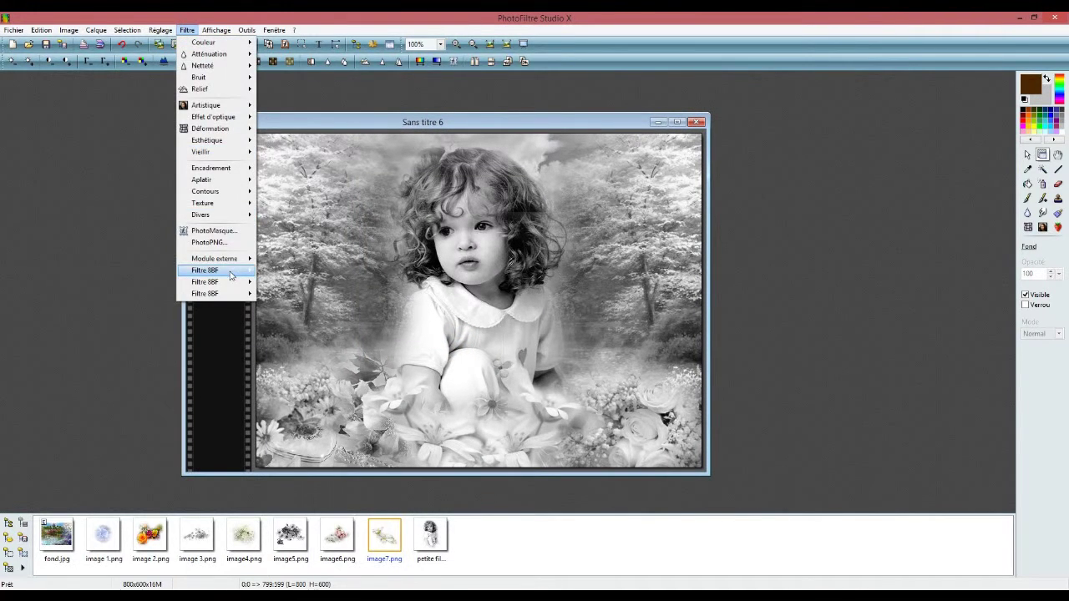
pyautogui.moveTo(225, 270)
pyautogui.moveTo(329, 214)
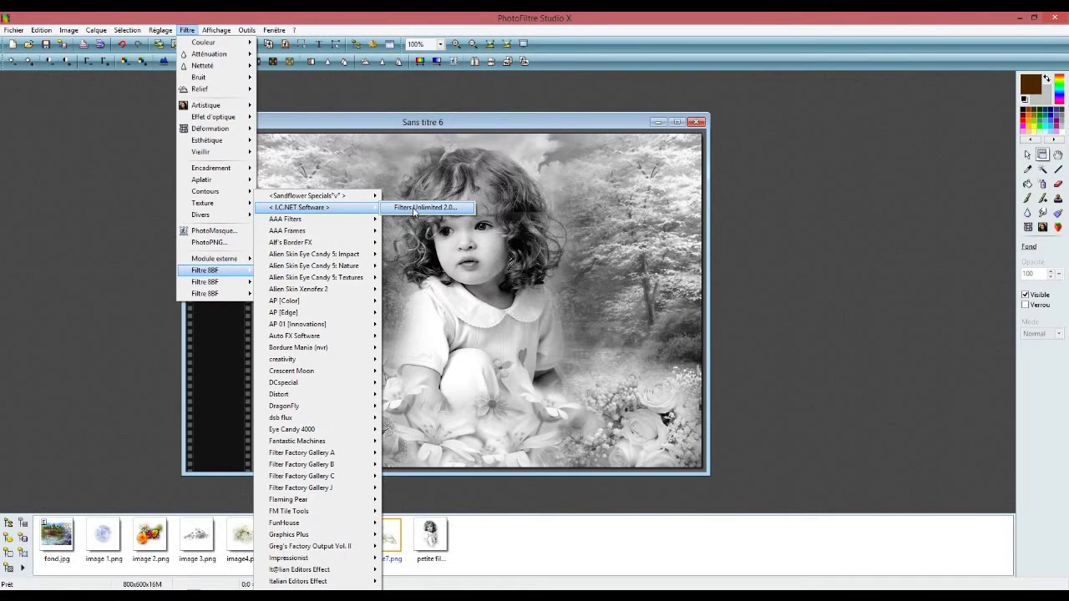
pyautogui.click(413, 207)
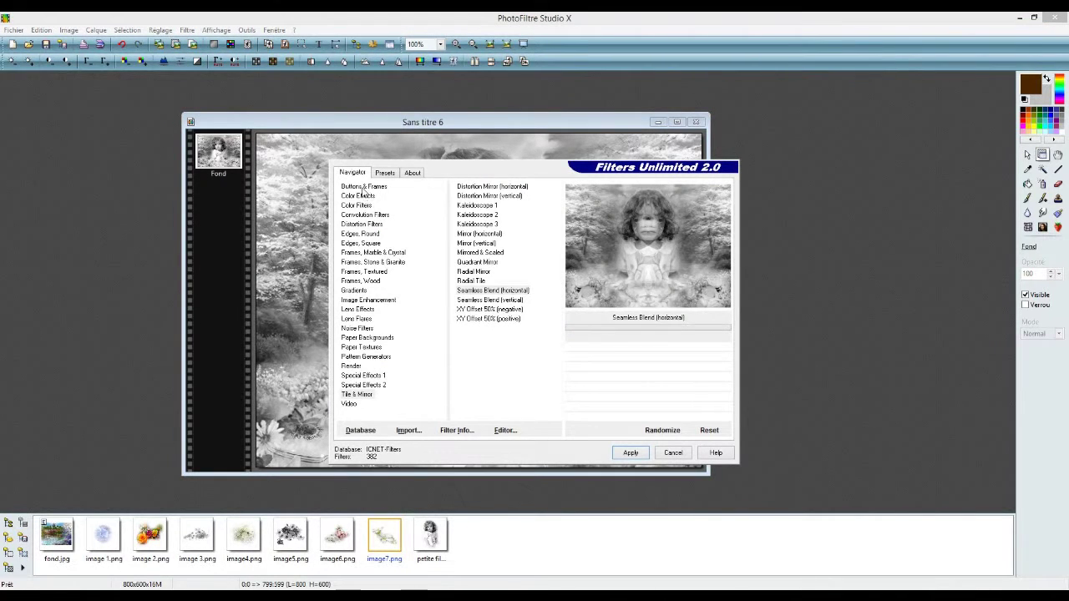
pyautogui.click(364, 187)
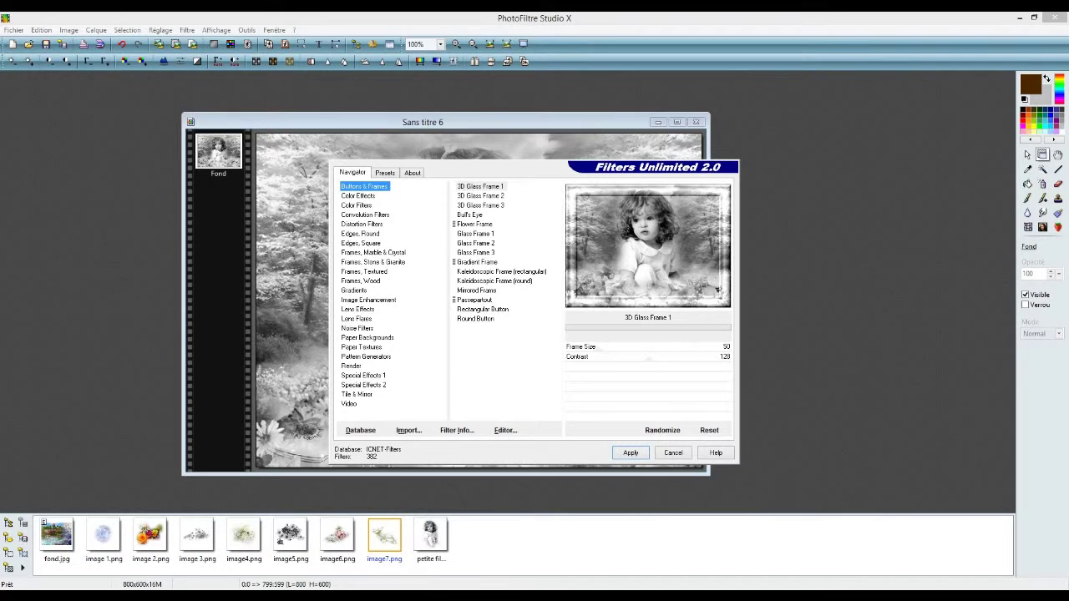
pyautogui.click(464, 244)
pyautogui.click(607, 350)
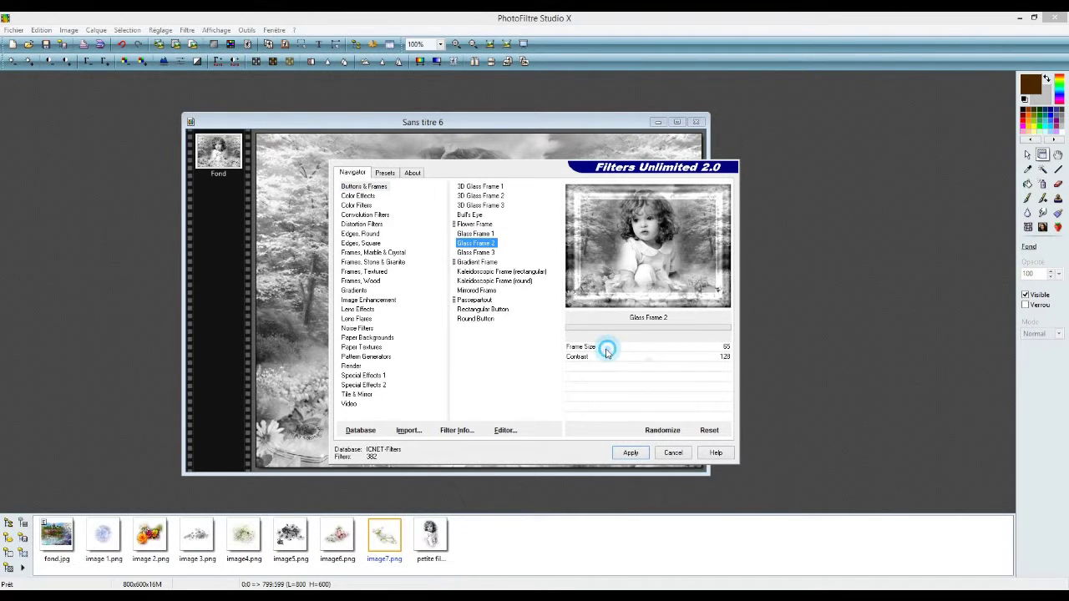
pyautogui.moveTo(608, 351); pyautogui.dragTo(579, 351)
pyautogui.moveTo(574, 352); pyautogui.dragTo(573, 356)
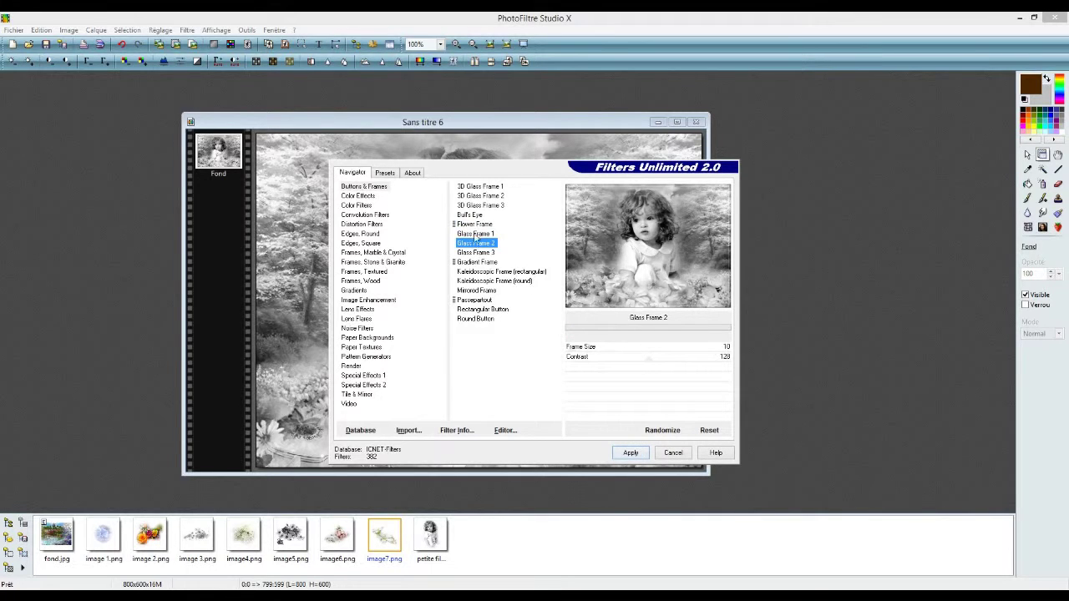
pyautogui.click(633, 456)
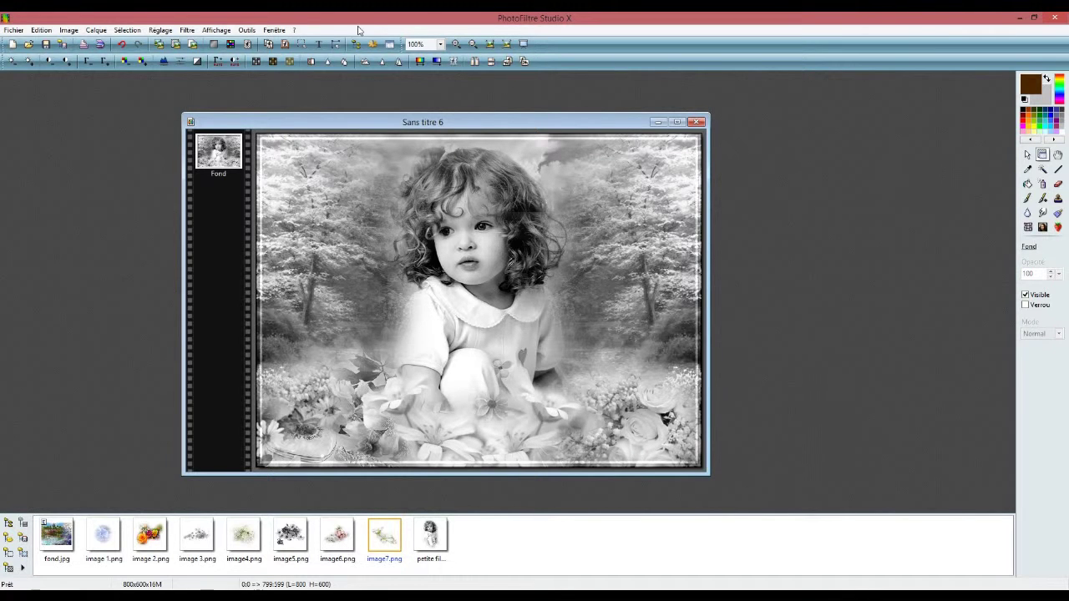
# Start a new text for the montage and place the text dialog over the image
pyautogui.click(319, 43)
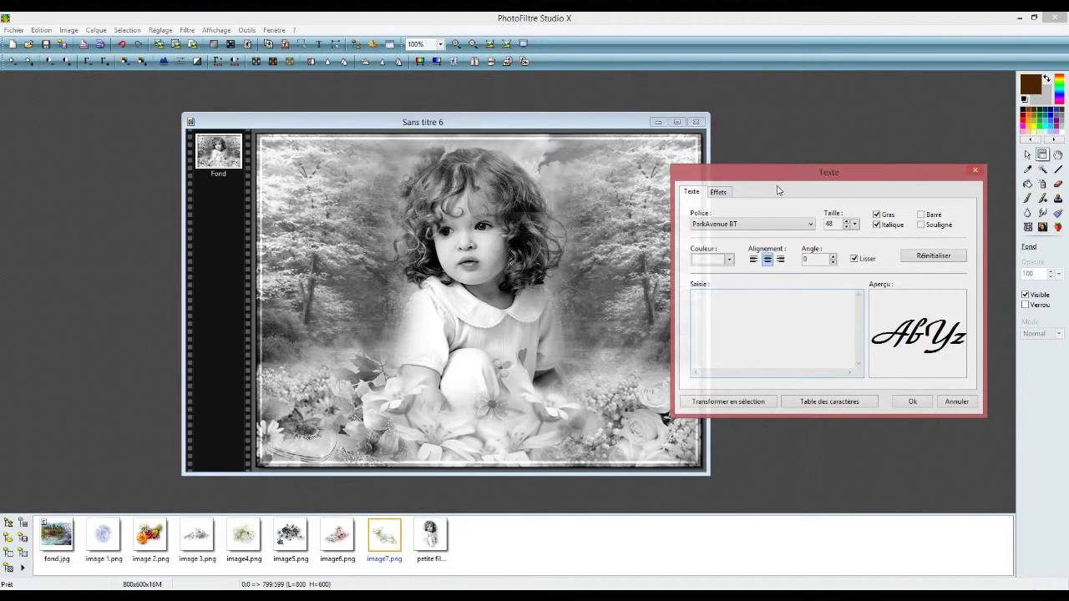
pyautogui.moveTo(788, 172); pyautogui.dragTo(515, 183)
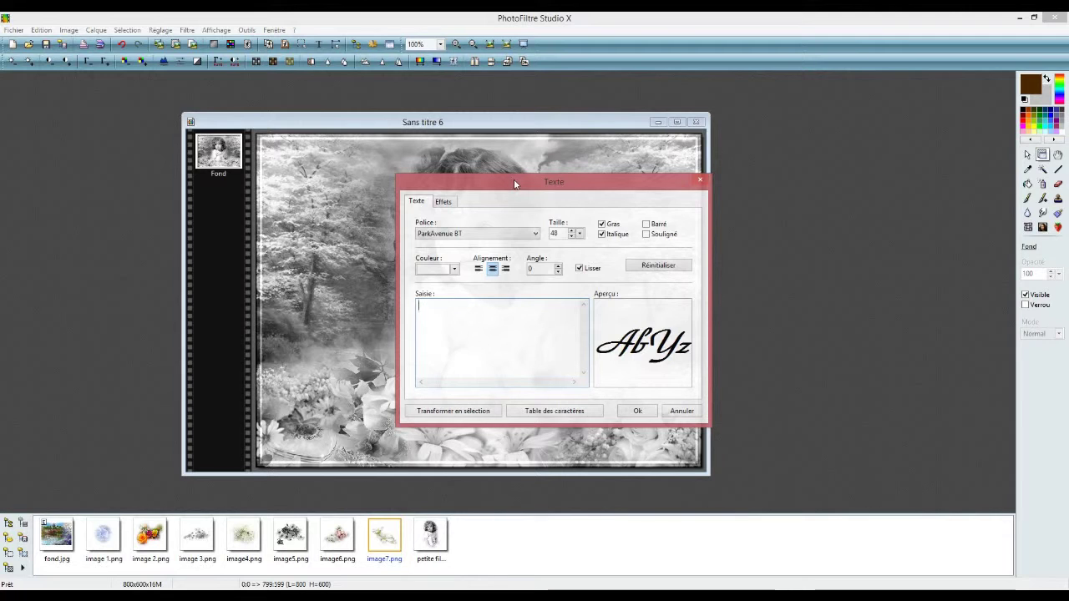
pyautogui.moveTo(559, 185); pyautogui.dragTo(547, 187)
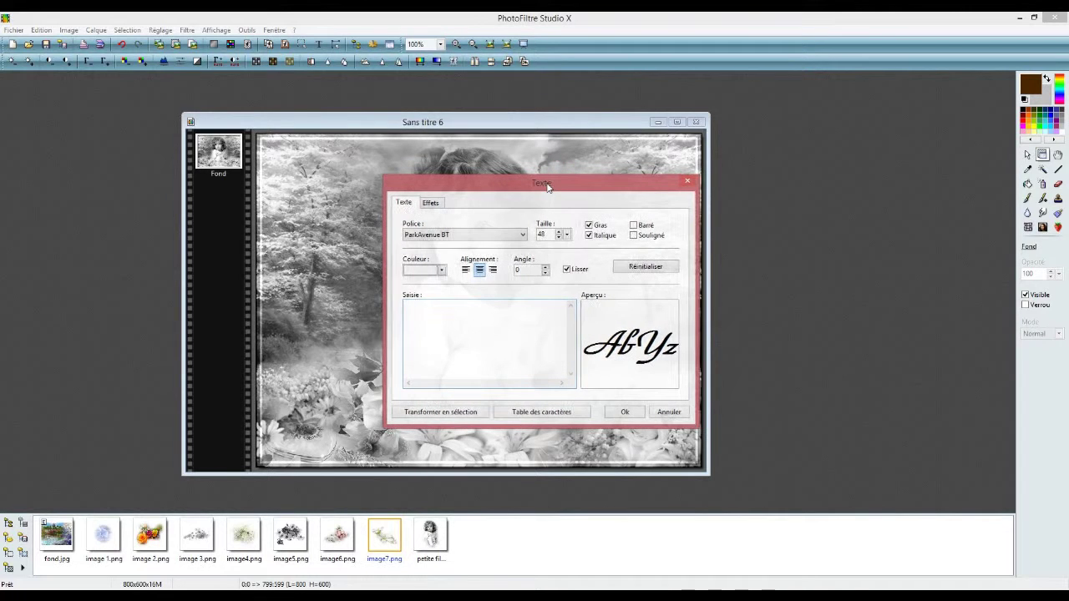